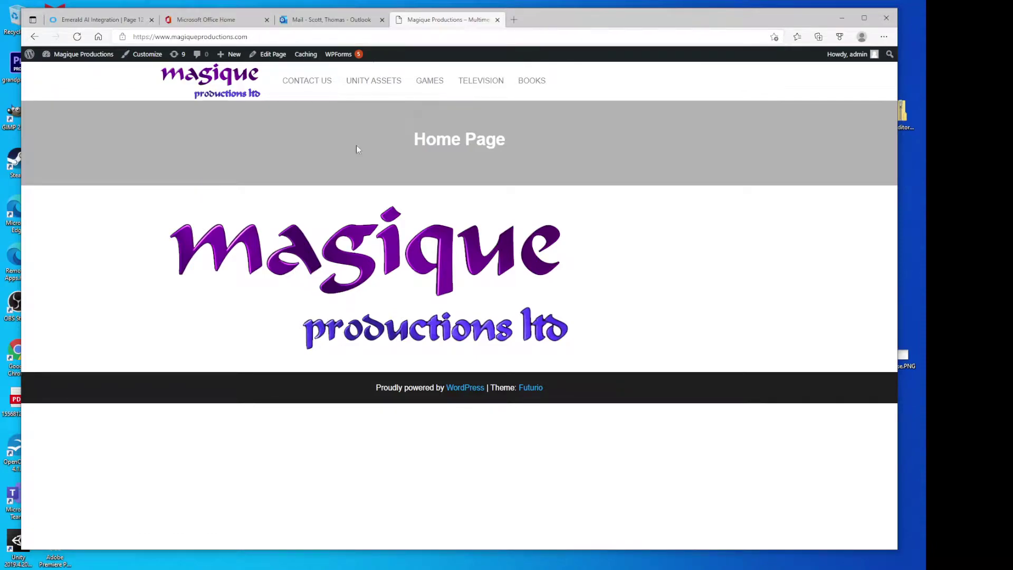
# From the Unity Assets page, download Opsive_EmeraldAI_Integration.unitypackage from its Dropbox link.
pyautogui.click(379, 81)
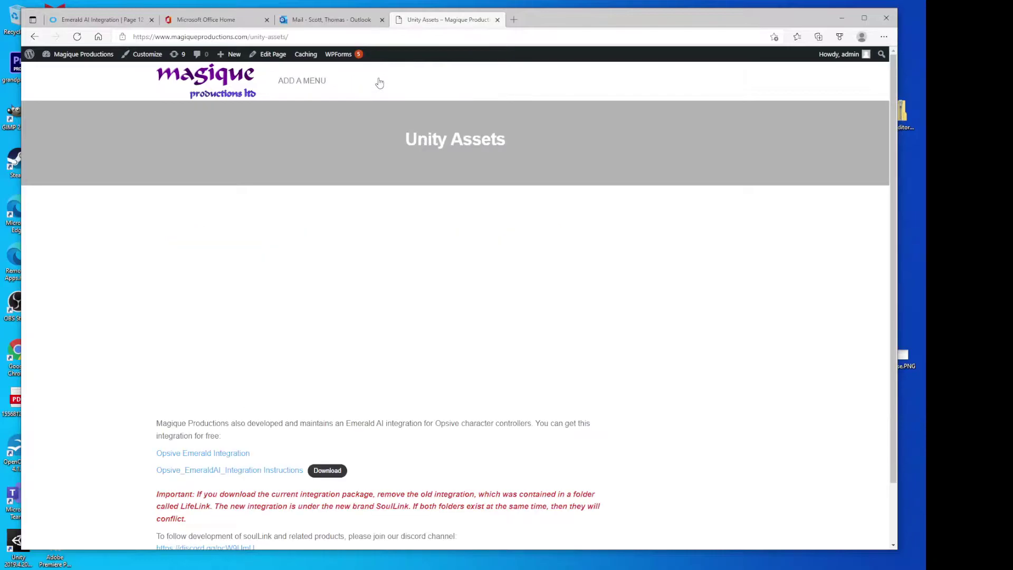
pyautogui.scroll(-3, 143, 284)
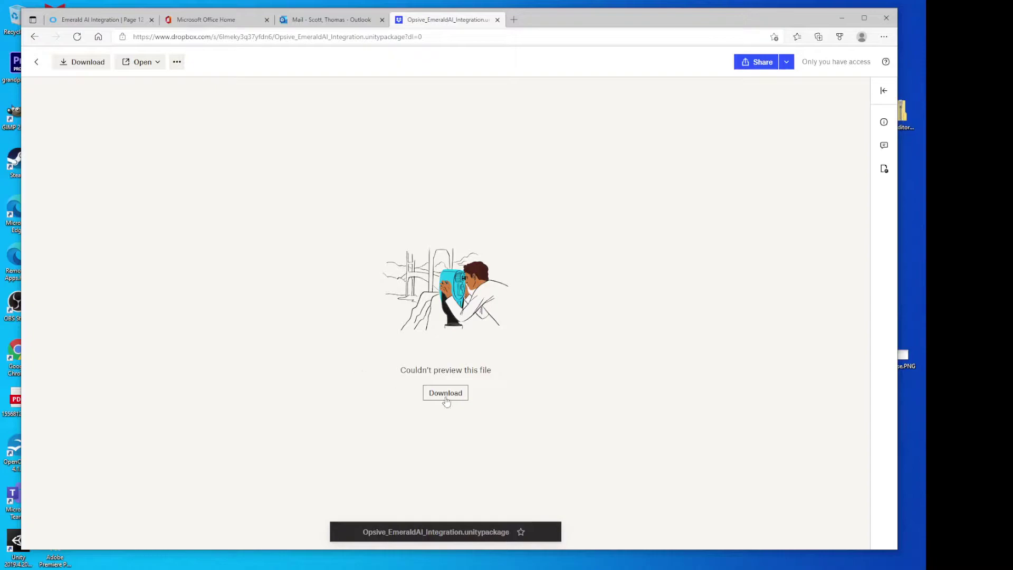
pyautogui.click(445, 393)
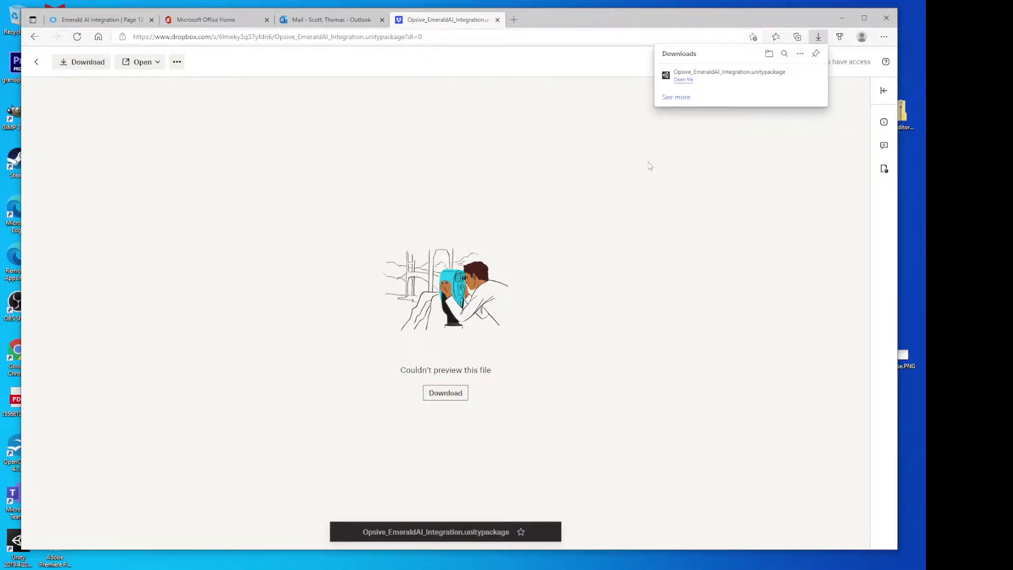
# Show the Downloads folder sorted by Date modified, then minimize the browser.
pyautogui.click(769, 54)
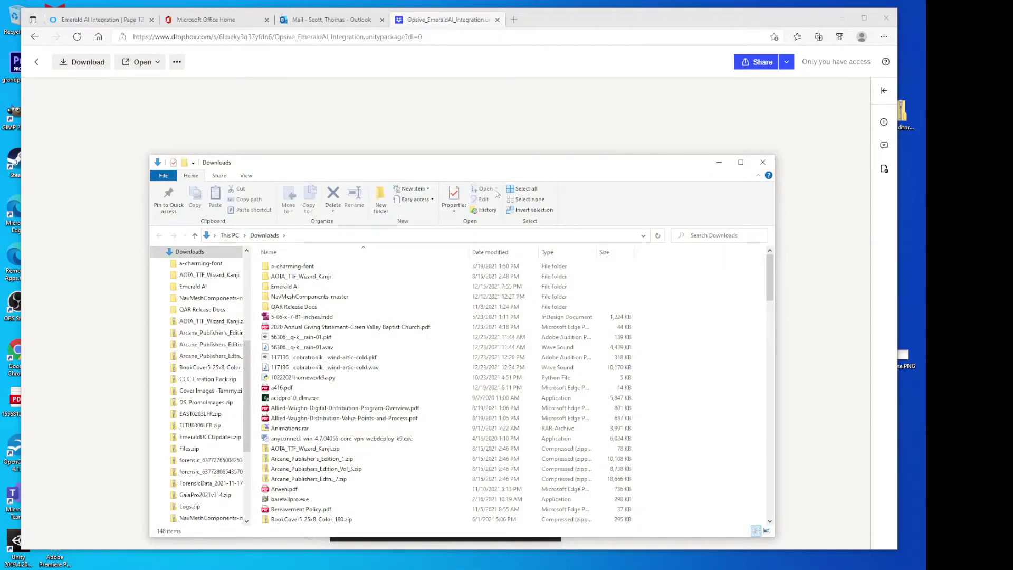
pyautogui.moveTo(495, 169); pyautogui.dragTo(462, 111)
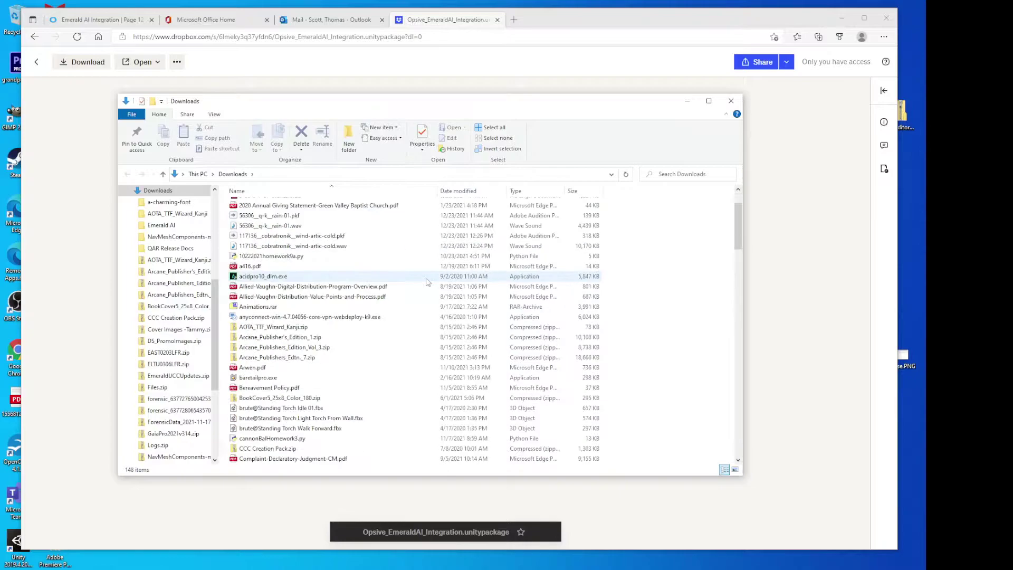
pyautogui.click(468, 195)
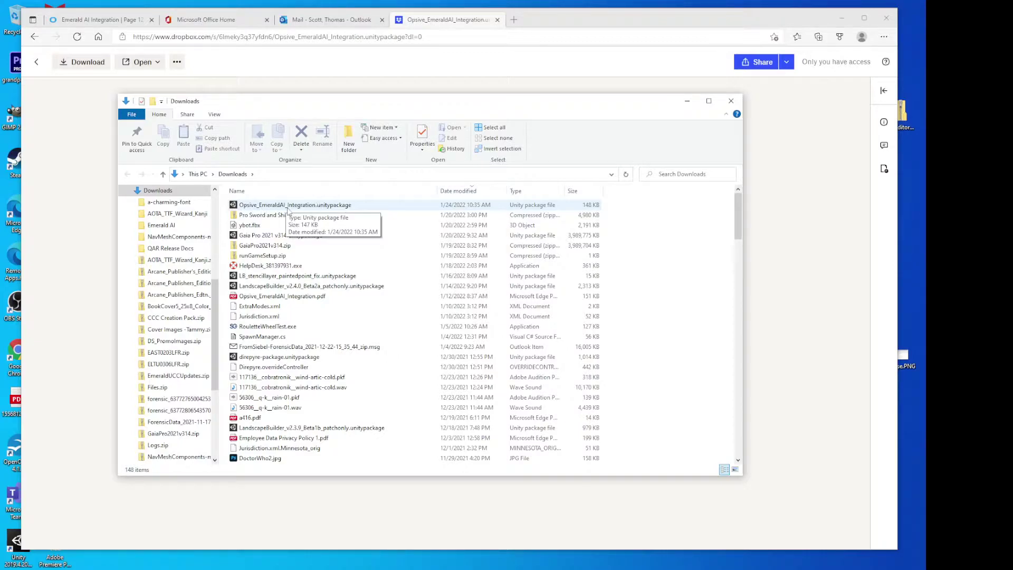
pyautogui.click(844, 19)
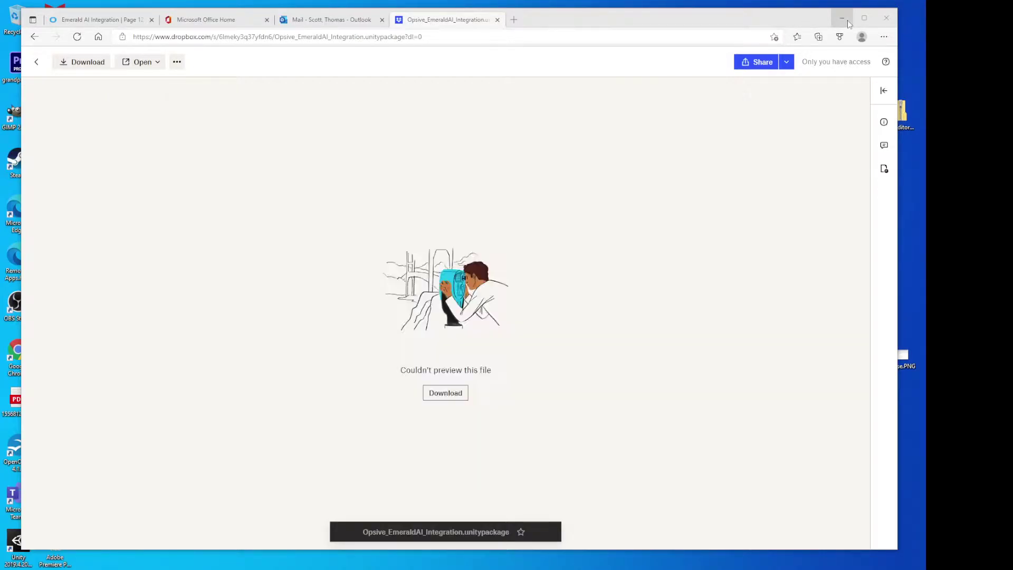
# Clear the open folder windows and create the 3D project OpsiveEmeraldTutorial with Unity 2020.3.23f1.
pyautogui.click(686, 101)
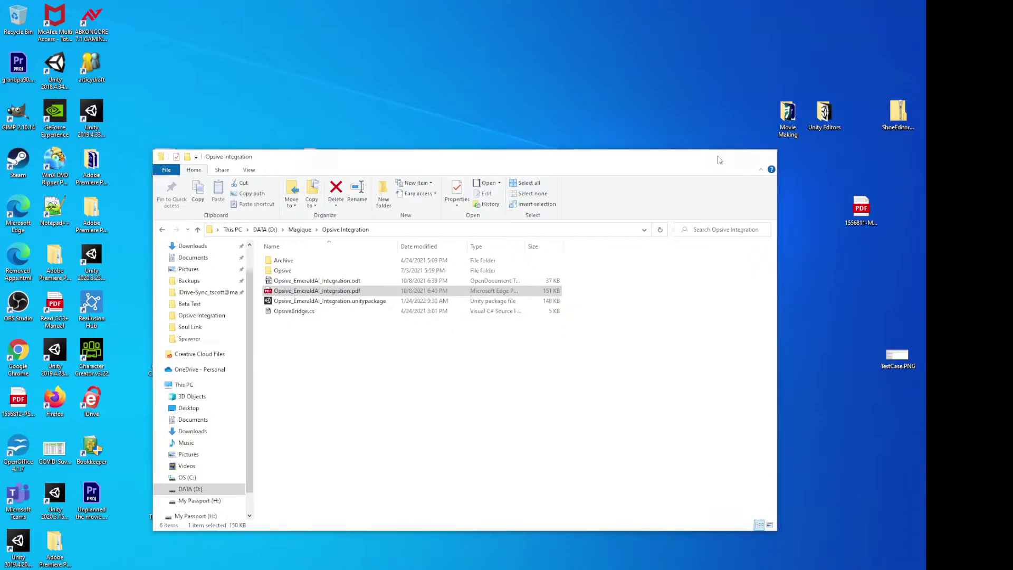
pyautogui.click(721, 155)
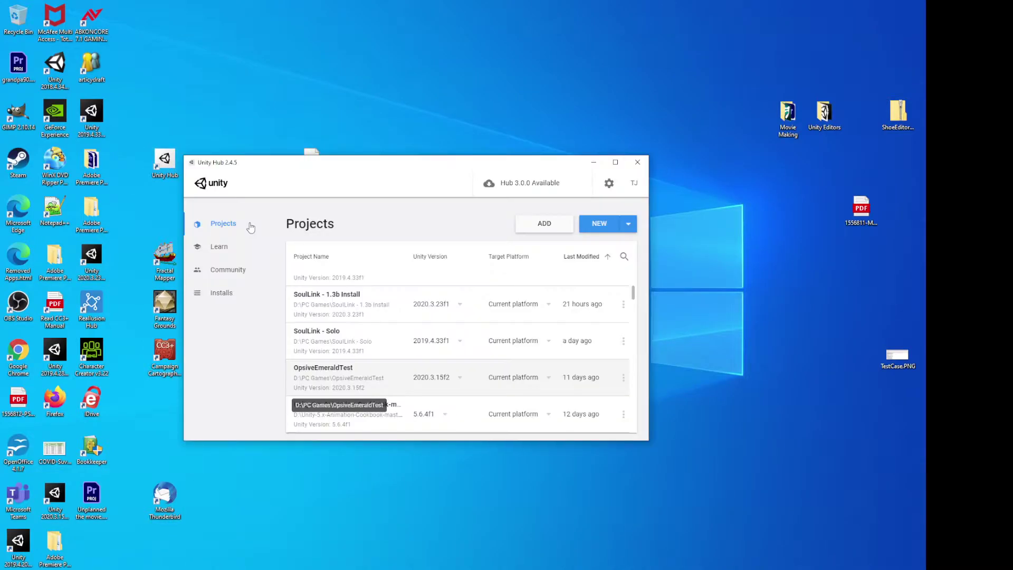
pyautogui.click(628, 224)
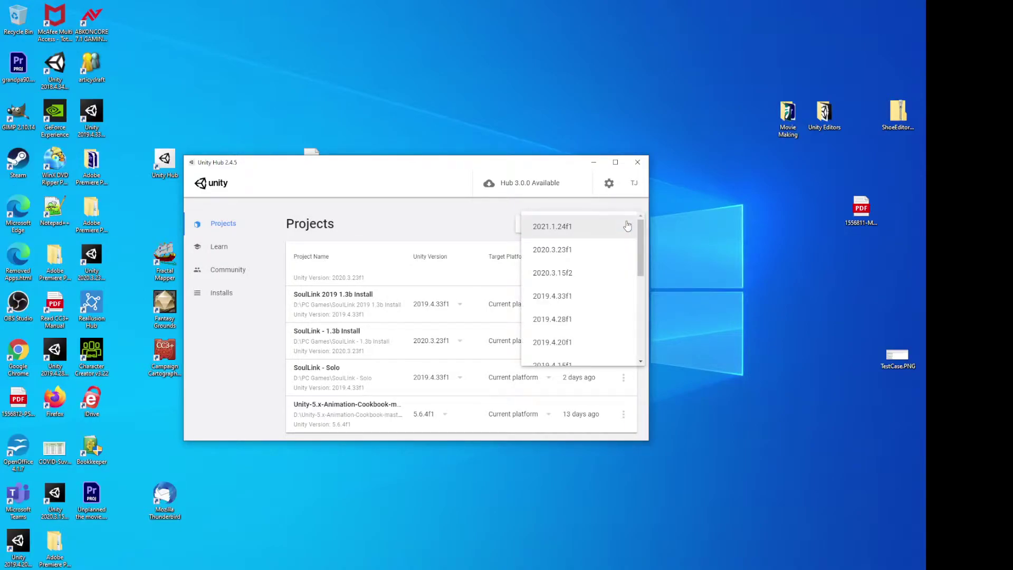
pyautogui.click(549, 256)
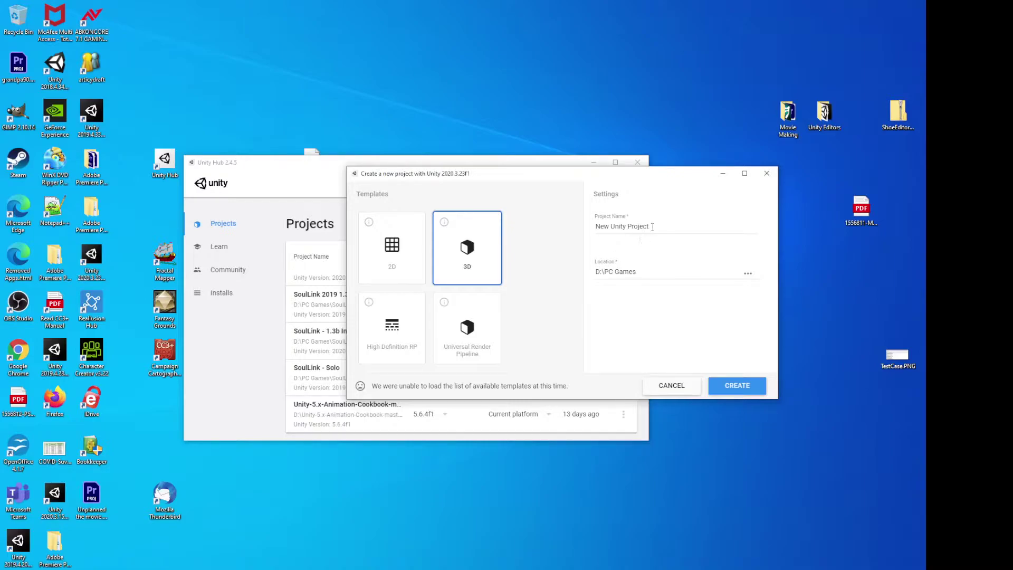
pyautogui.moveTo(652, 227); pyautogui.dragTo(571, 228)
pyautogui.write('Opsive')
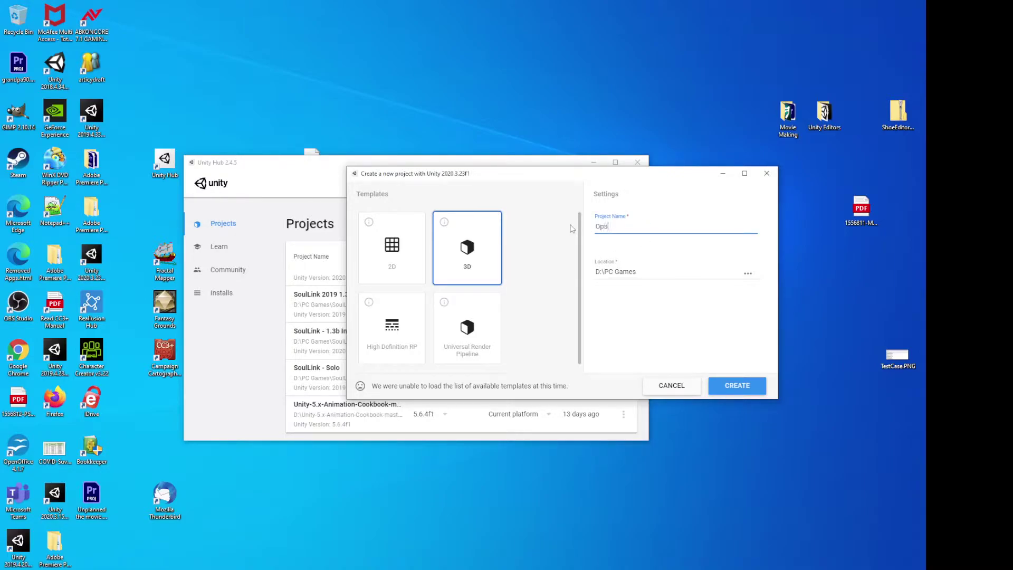
pyautogui.write('EmeraldTutorial')
pyautogui.click(736, 384)
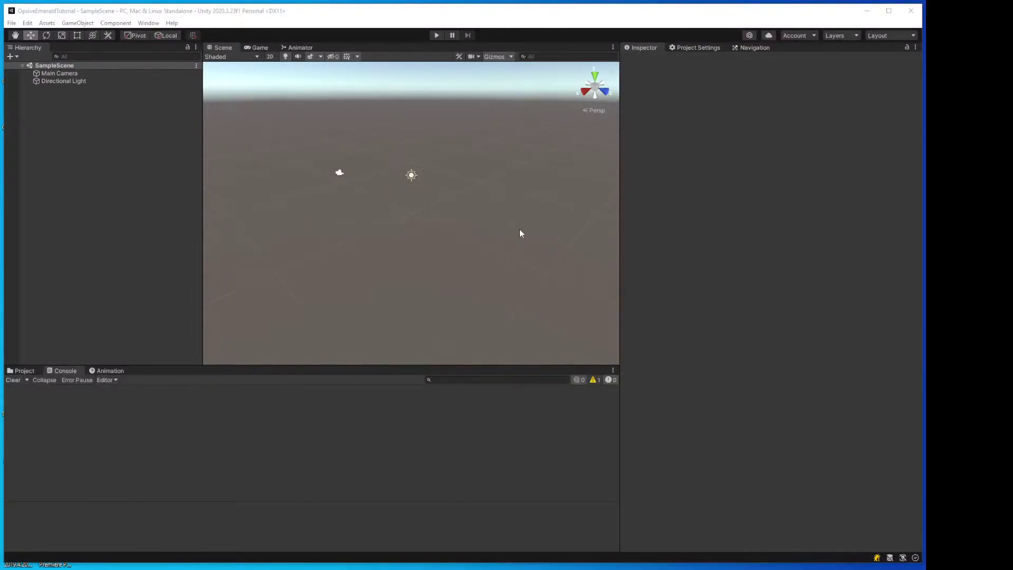
# Search 'opsive' in Package Manager and import all of Third Person Controller 2.4.5.
pyautogui.click(148, 23)
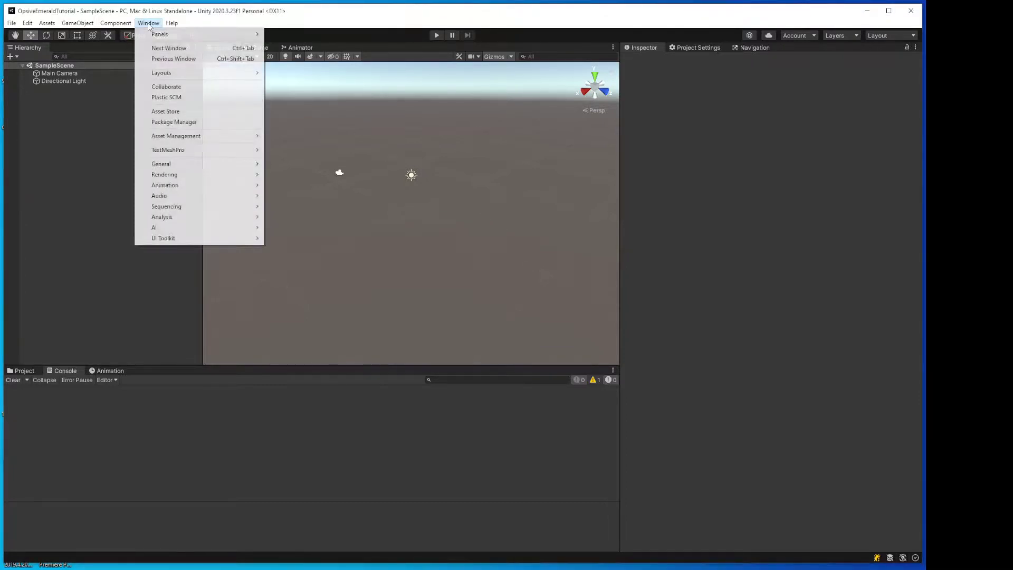
pyautogui.click(219, 125)
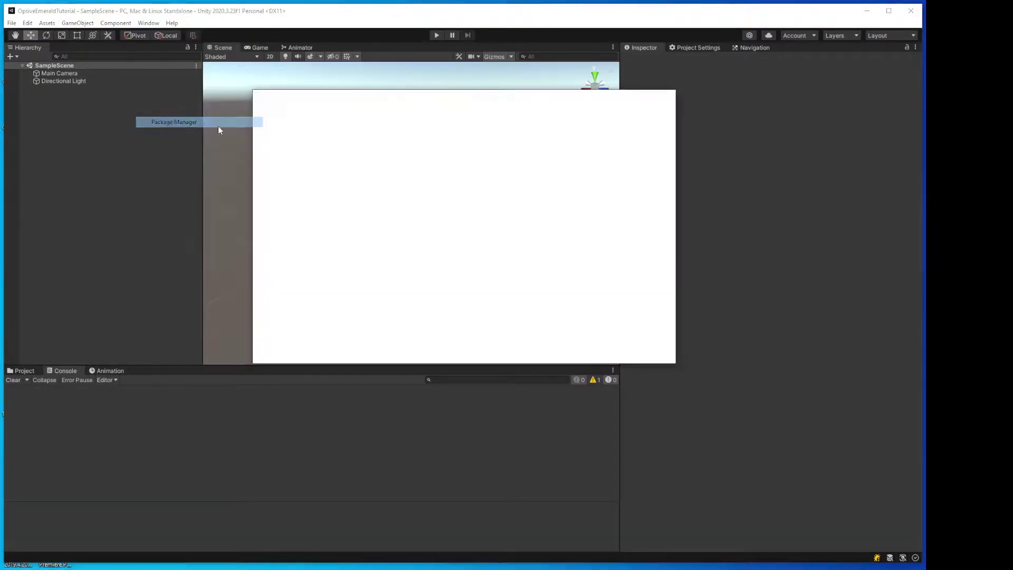
pyautogui.click(593, 106)
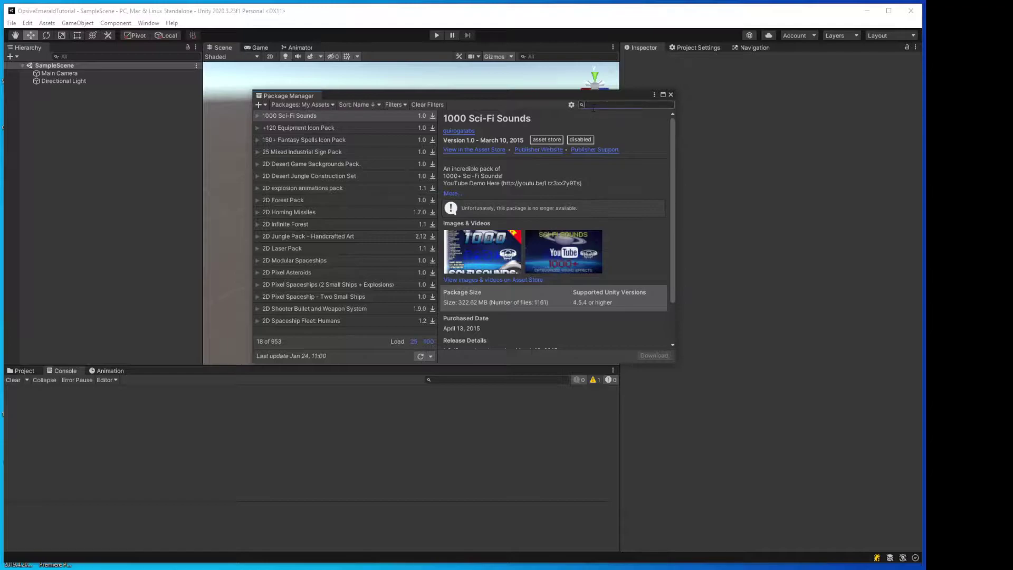
pyautogui.write('opsive')
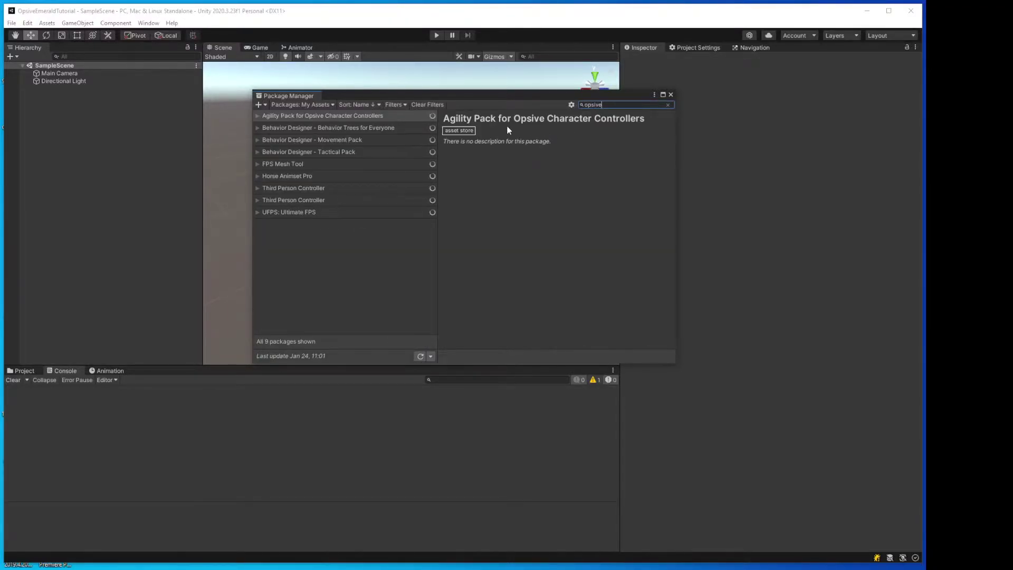
pyautogui.click(338, 201)
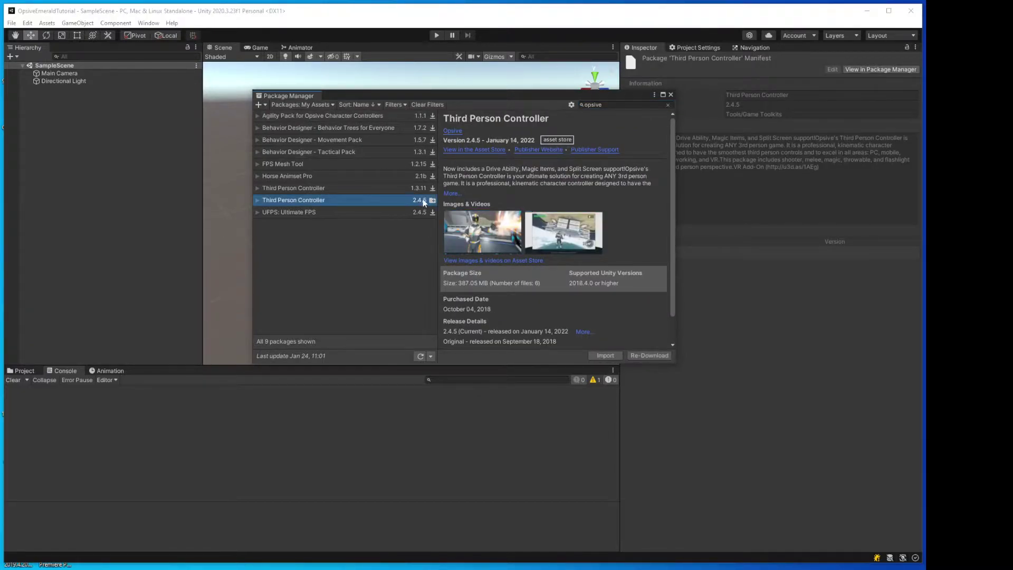
pyautogui.click(607, 356)
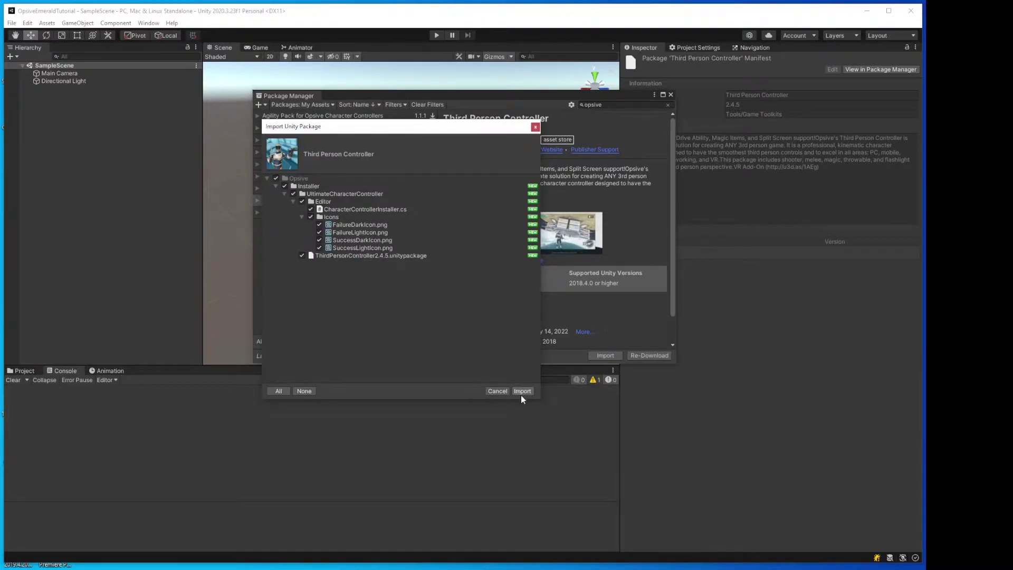
pyautogui.click(521, 391)
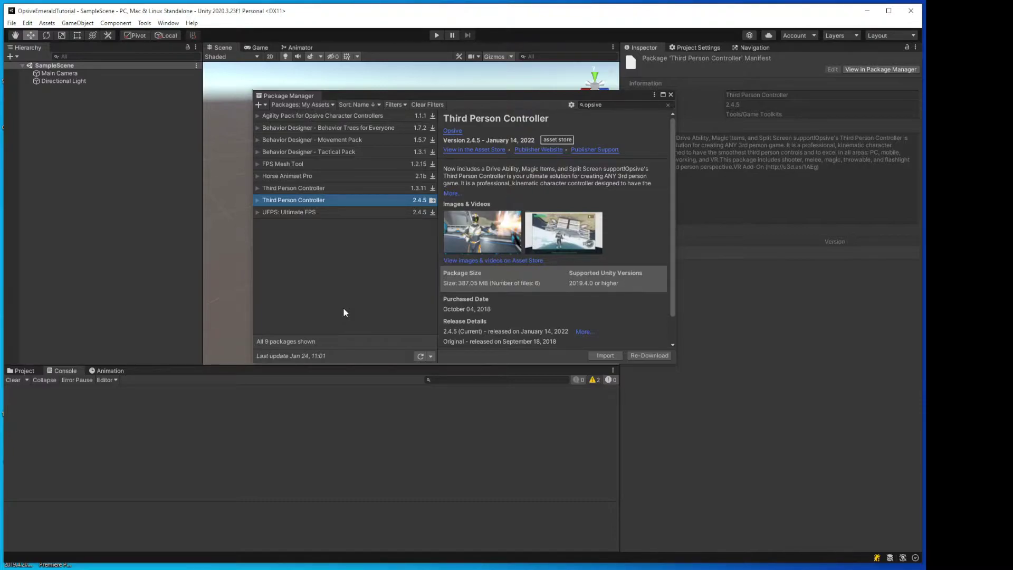
# Close Package Manager and run the Tools > Opsive > Ultimate Character Controller Installer.
pyautogui.click(671, 94)
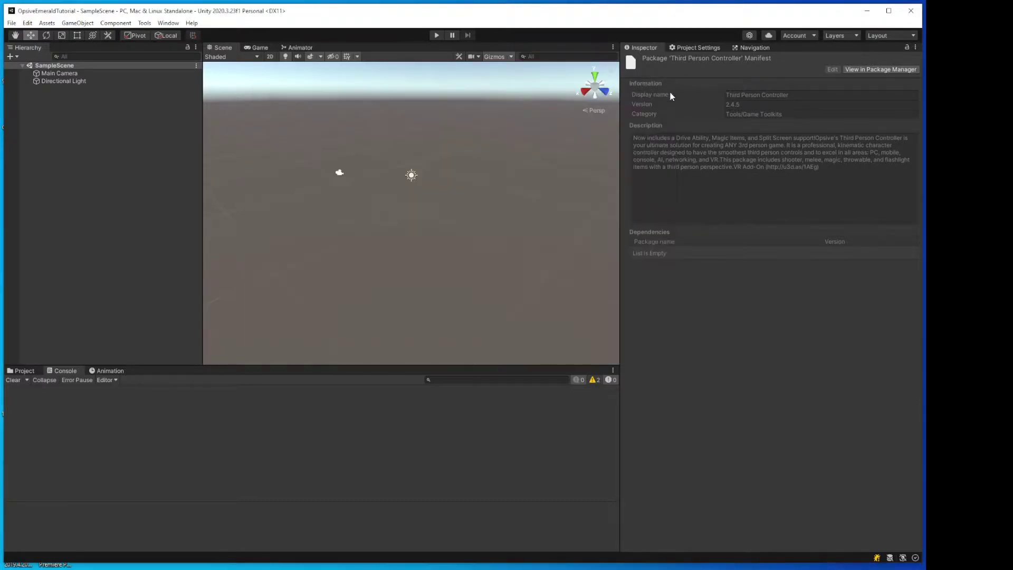
pyautogui.click(26, 370)
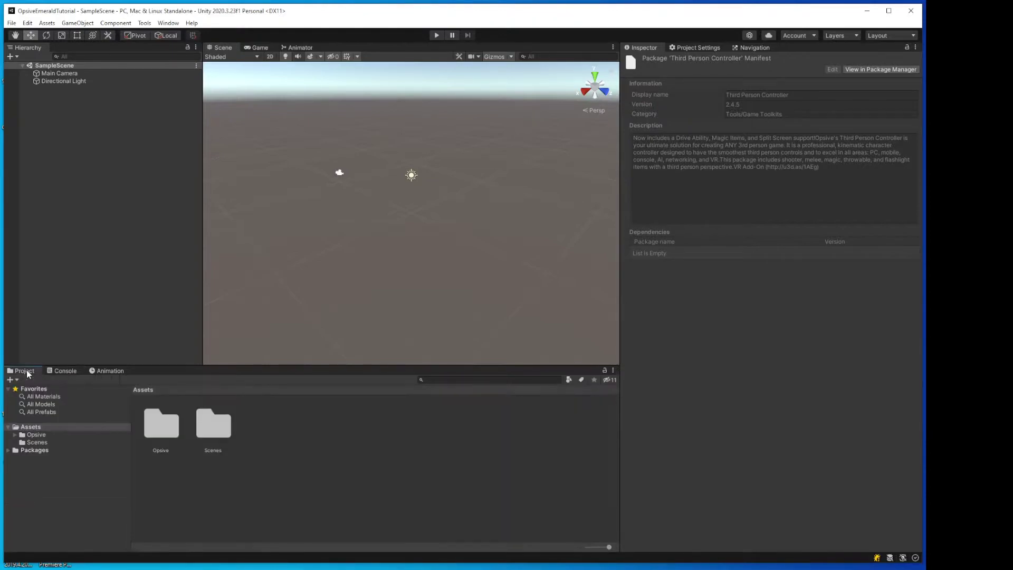
pyautogui.click(167, 23)
pyautogui.moveTo(148, 24)
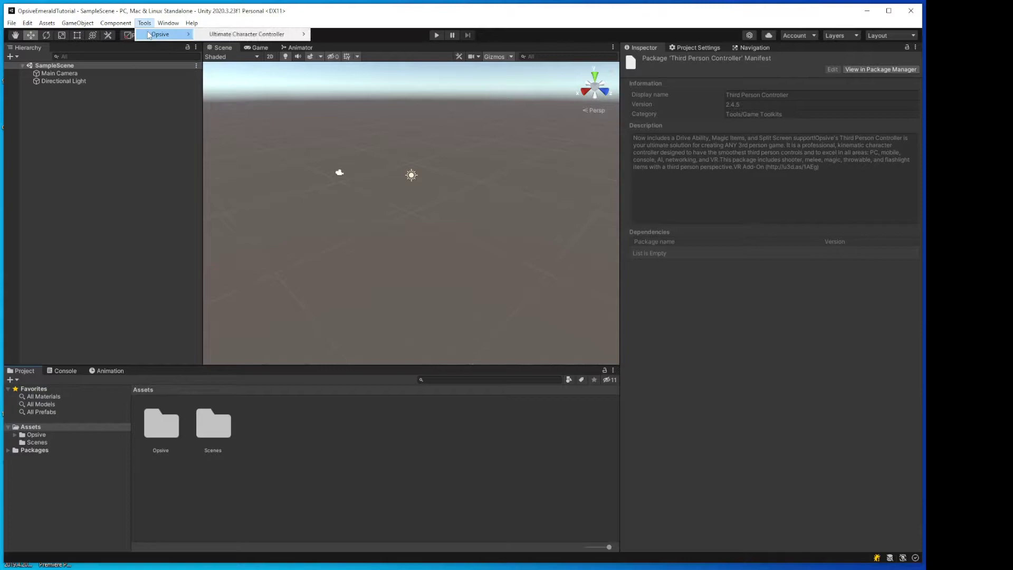
pyautogui.moveTo(299, 34)
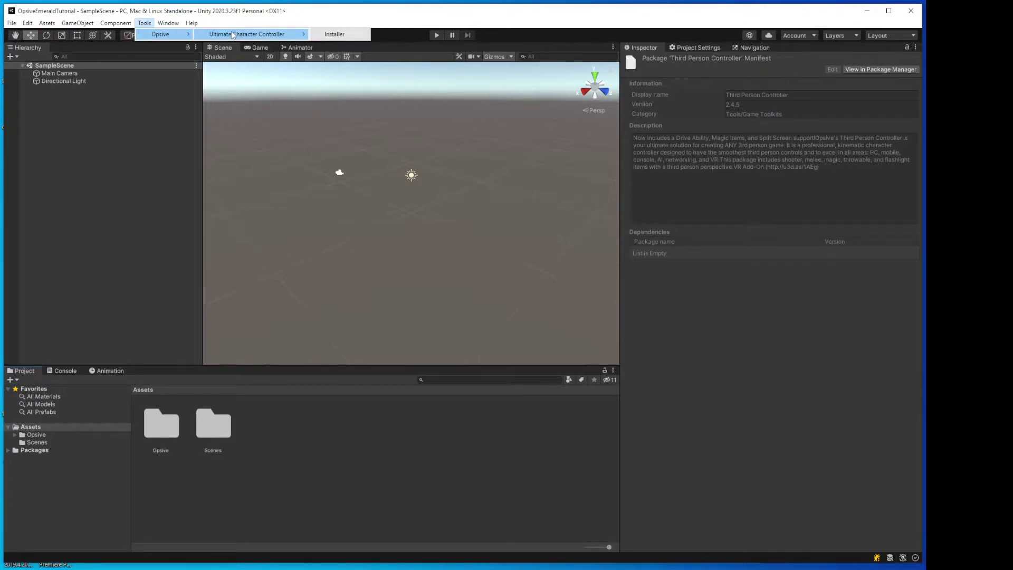
pyautogui.click(342, 34)
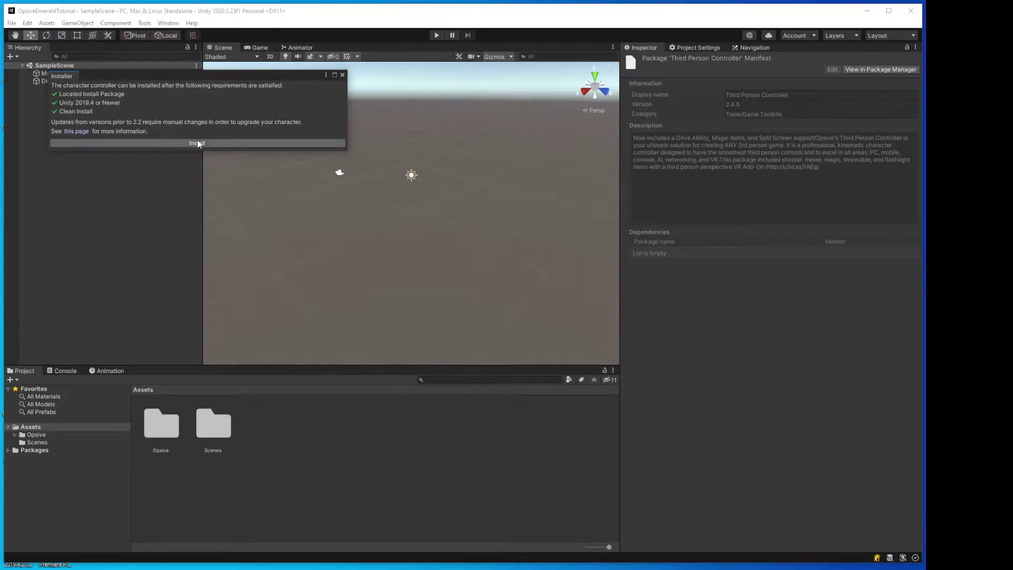
pyautogui.click(211, 142)
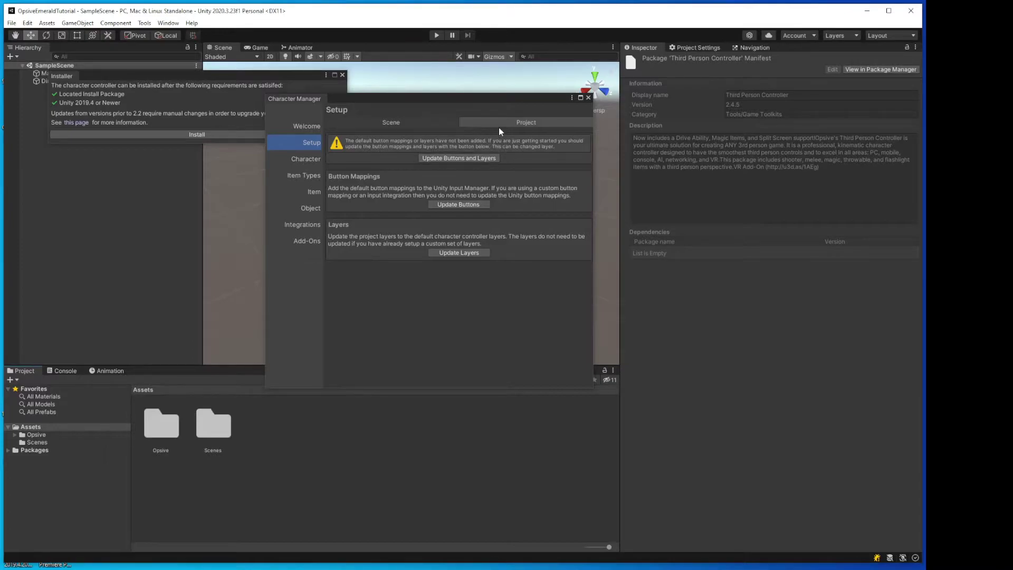
# Add the default button mappings and update the project layers.
pyautogui.click(428, 158)
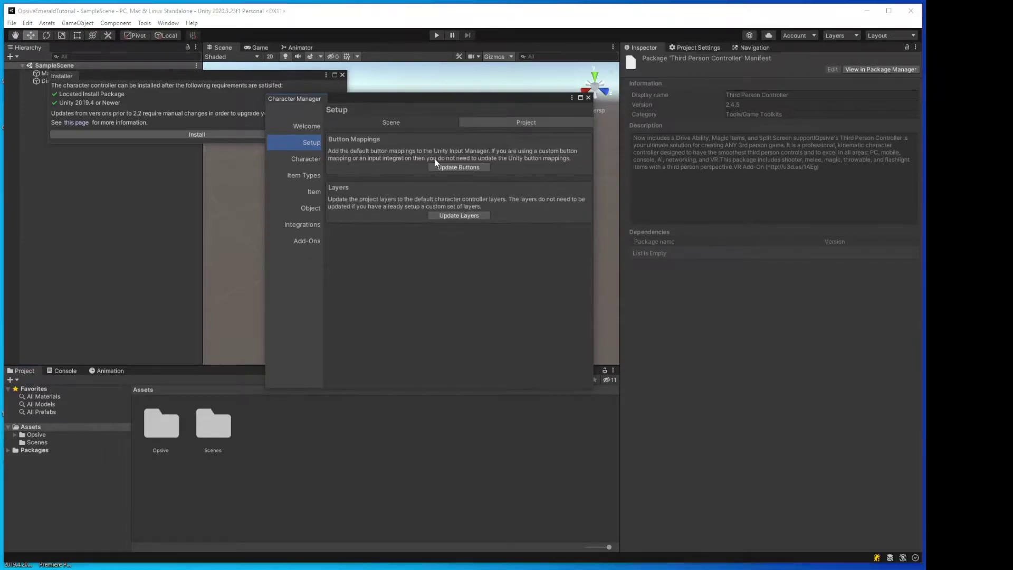
pyautogui.click(454, 168)
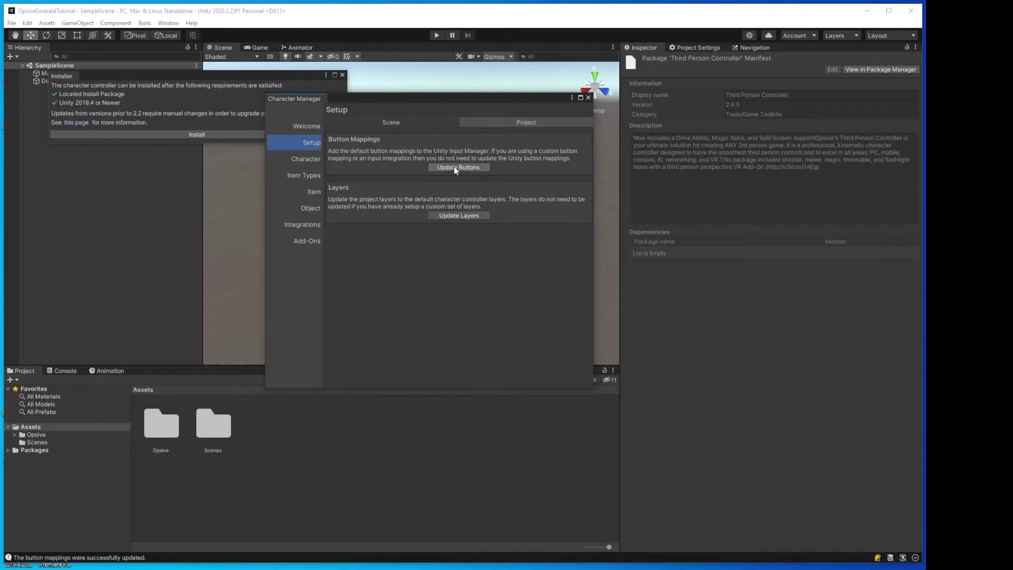
pyautogui.click(450, 216)
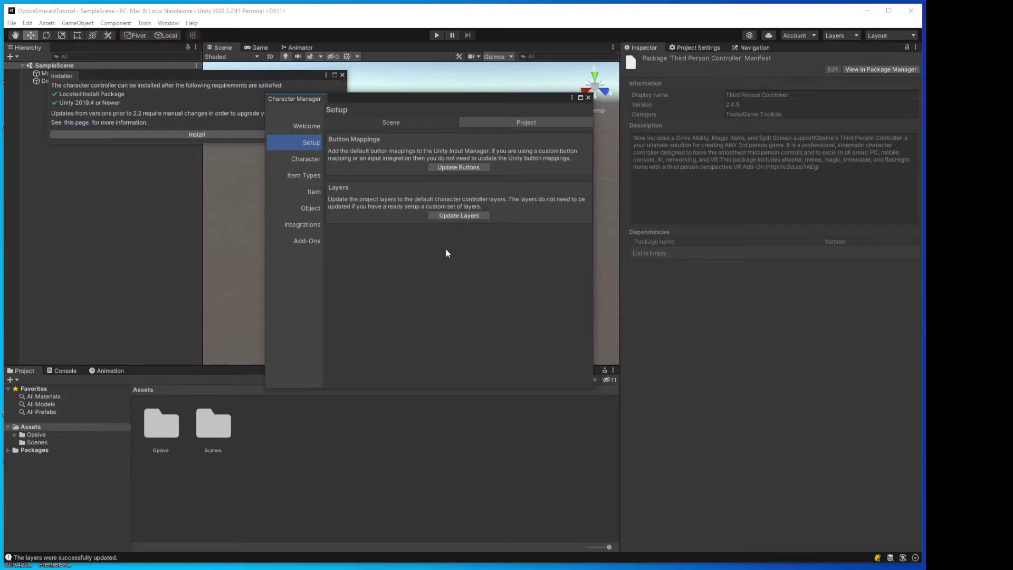
# Close the Opsive windows and briefly play-test the demo scene, walking forward with W.
pyautogui.click(588, 98)
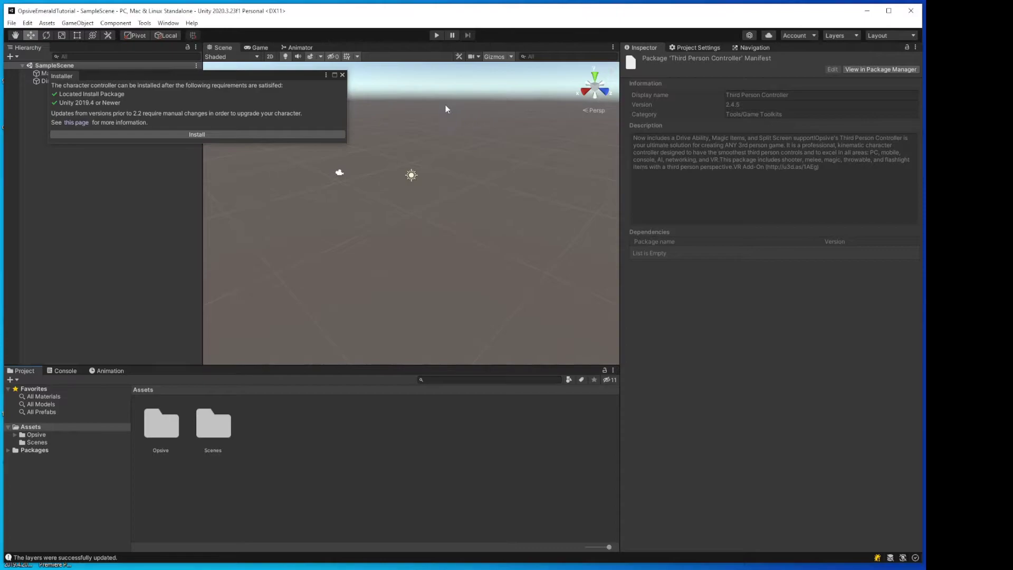
pyautogui.click(343, 76)
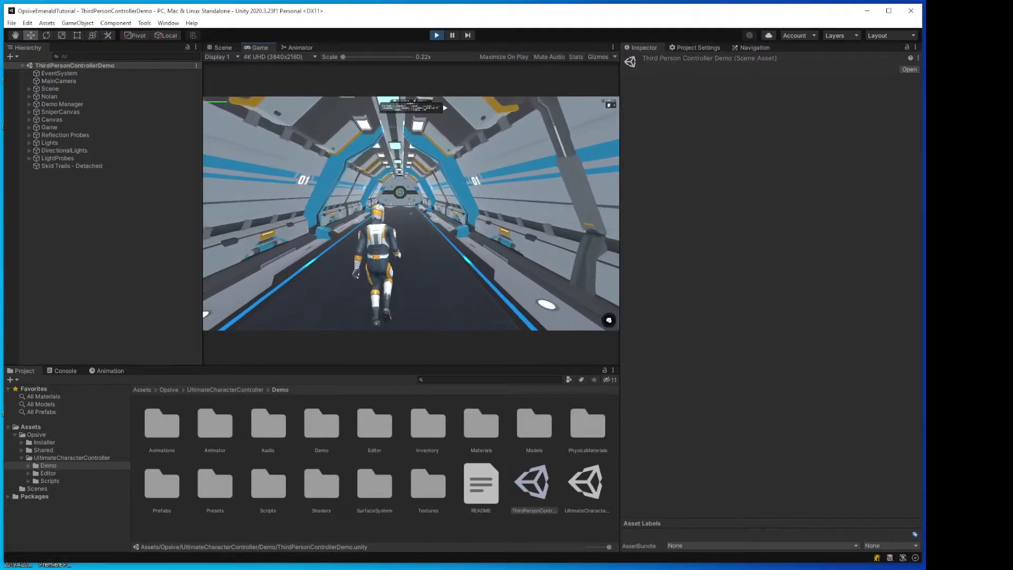
pyautogui.press('w')
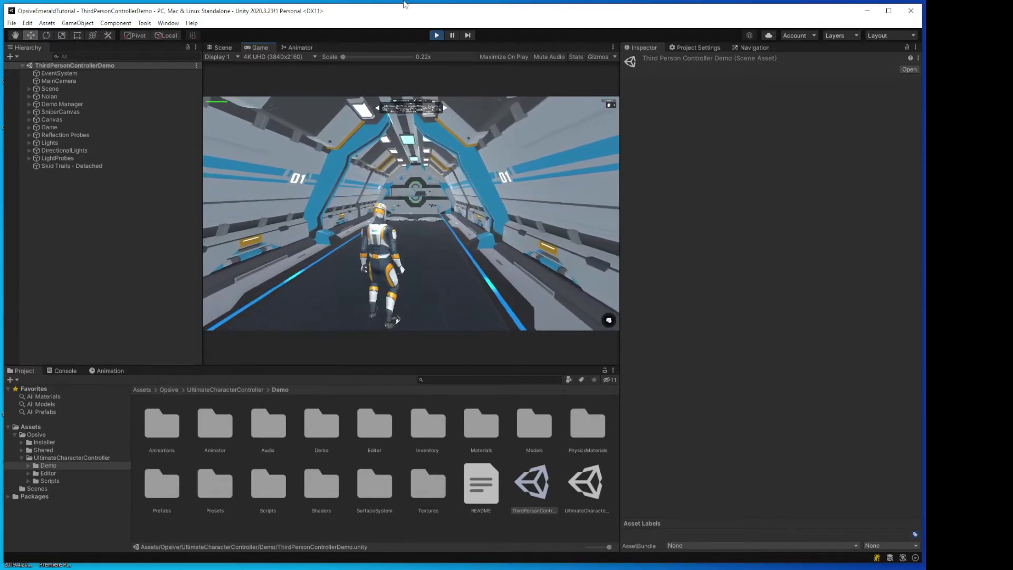
pyautogui.click(436, 34)
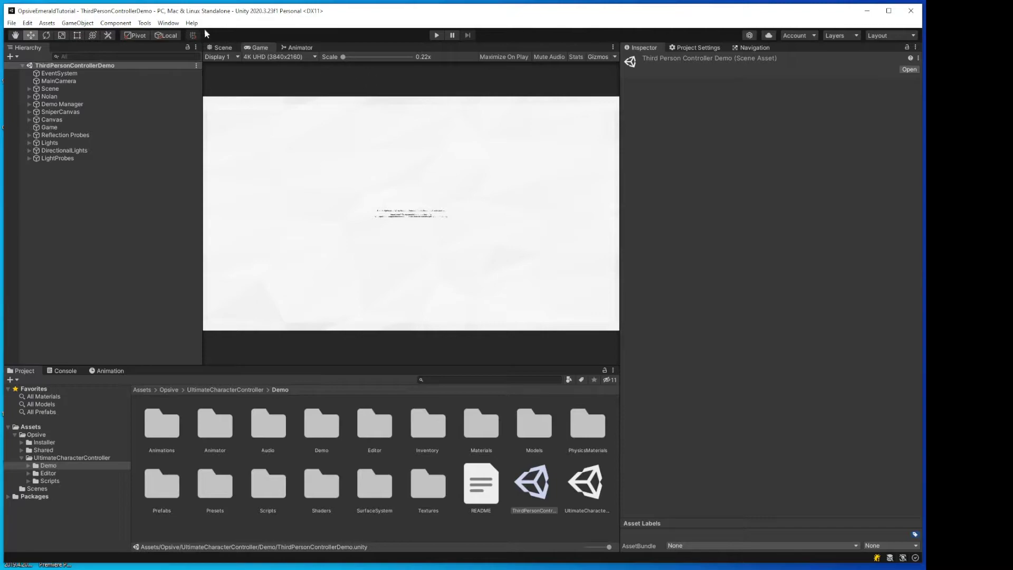
# Search 'emerald' in Package Manager, import Emerald AI 3.0, and close the window.
pyautogui.click(168, 23)
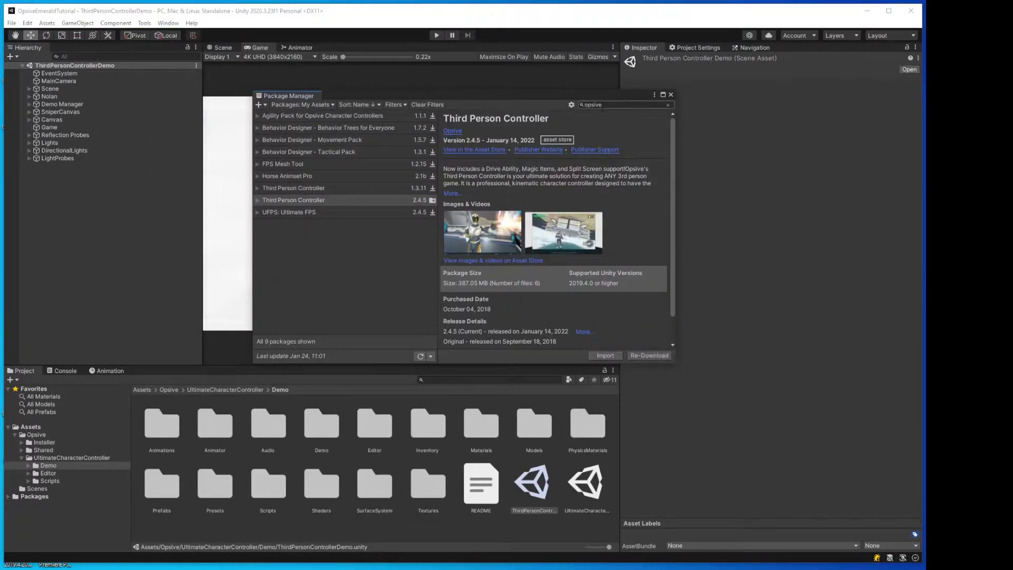
pyautogui.click(596, 104)
pyautogui.write('emerald')
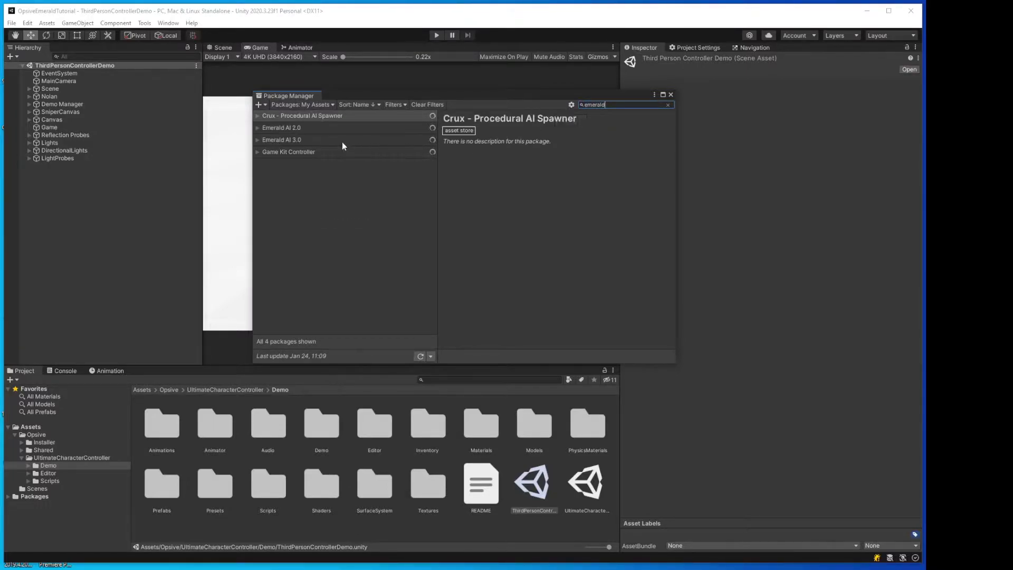
pyautogui.click(290, 140)
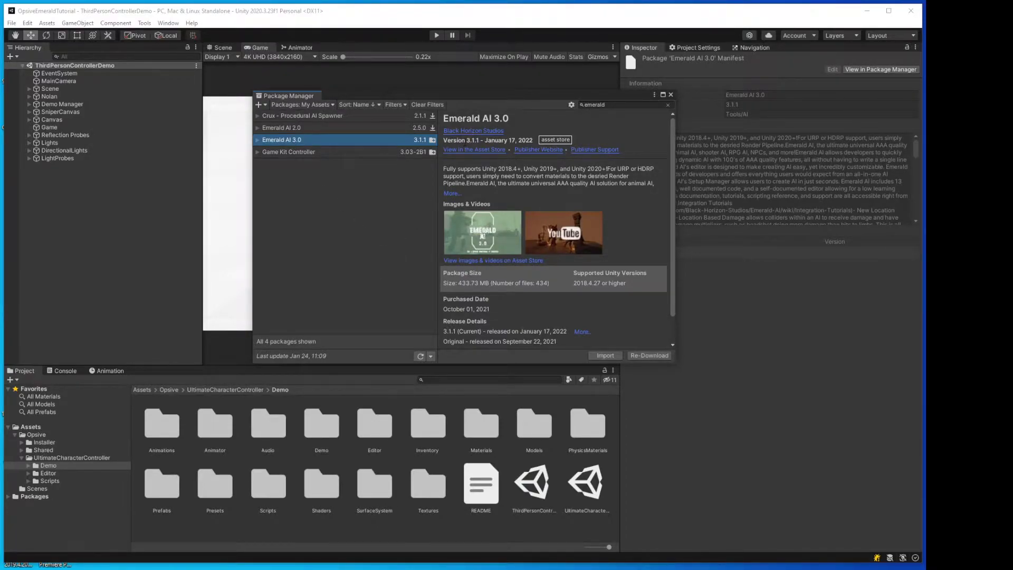
pyautogui.click(596, 356)
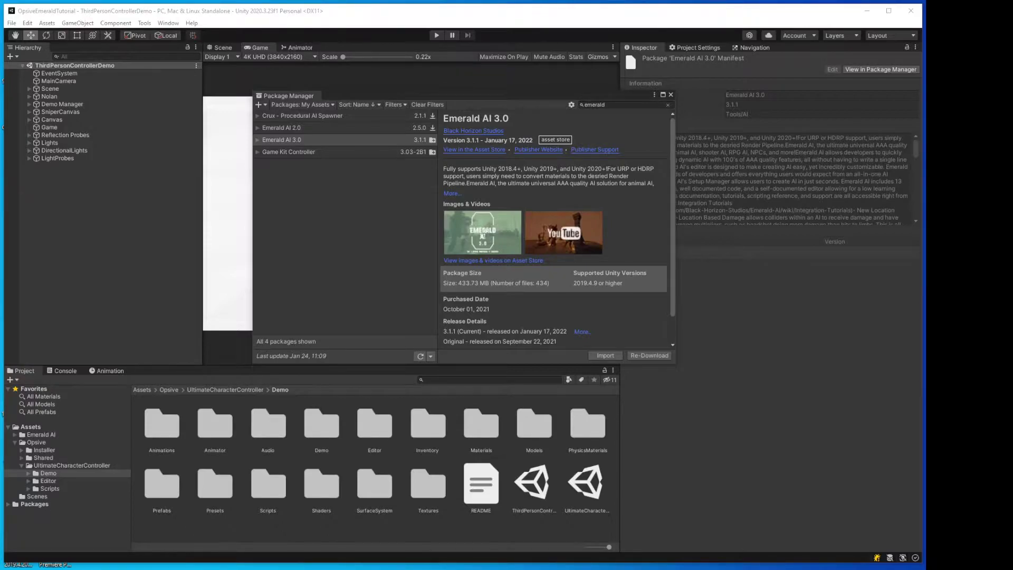
pyautogui.click(671, 95)
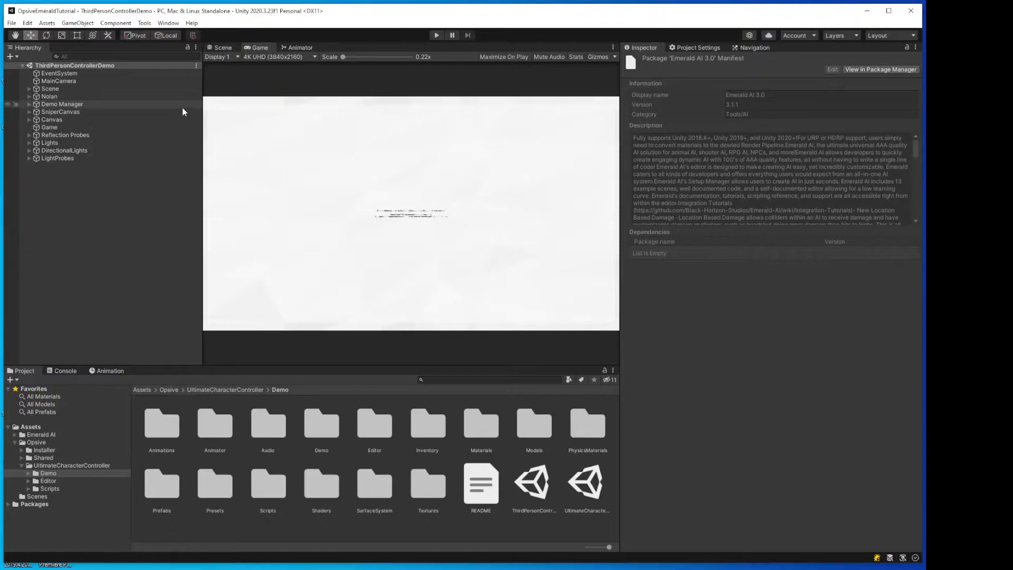
# Open Opsive_EmeraldAI_Integration.unitypackage from Downloads via Assets > Import Package > Custom Package.
pyautogui.click(49, 23)
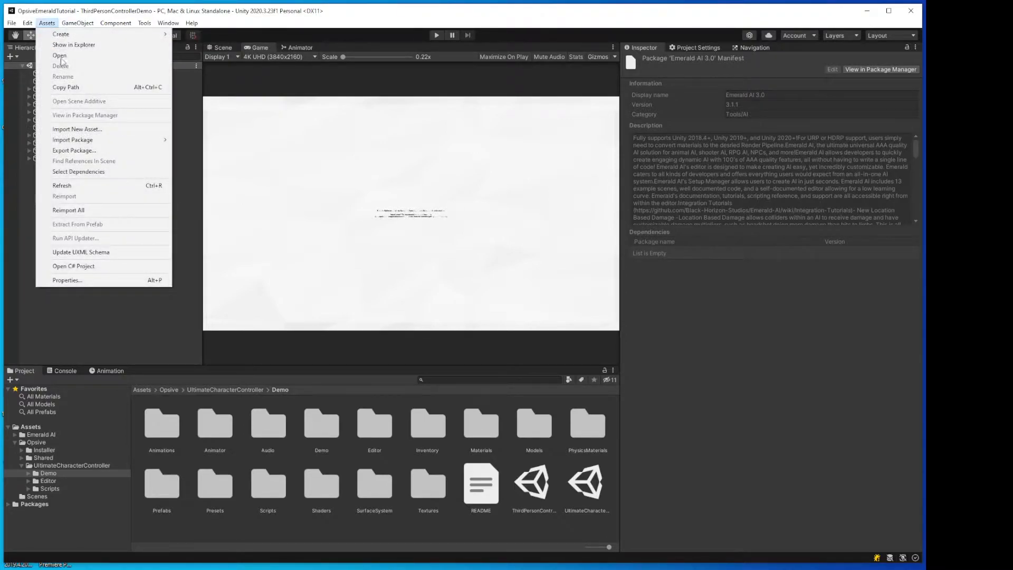
pyautogui.moveTo(73, 141)
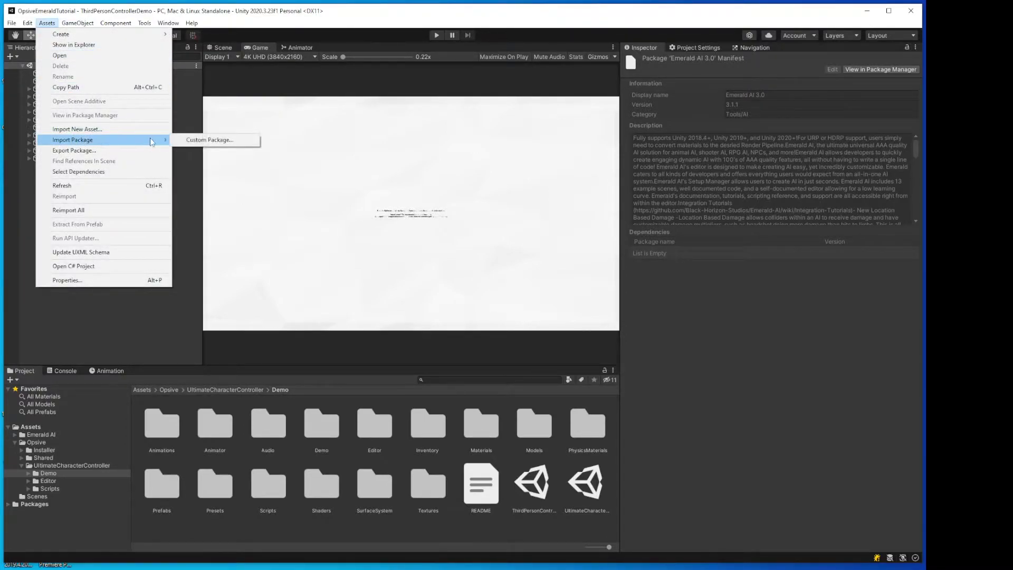
pyautogui.click(203, 140)
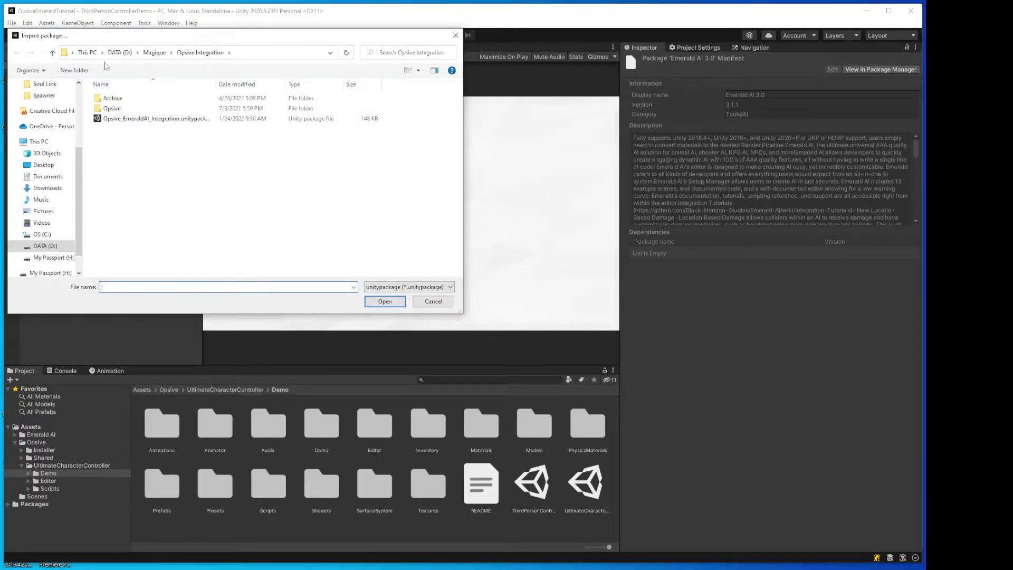
pyautogui.click(47, 188)
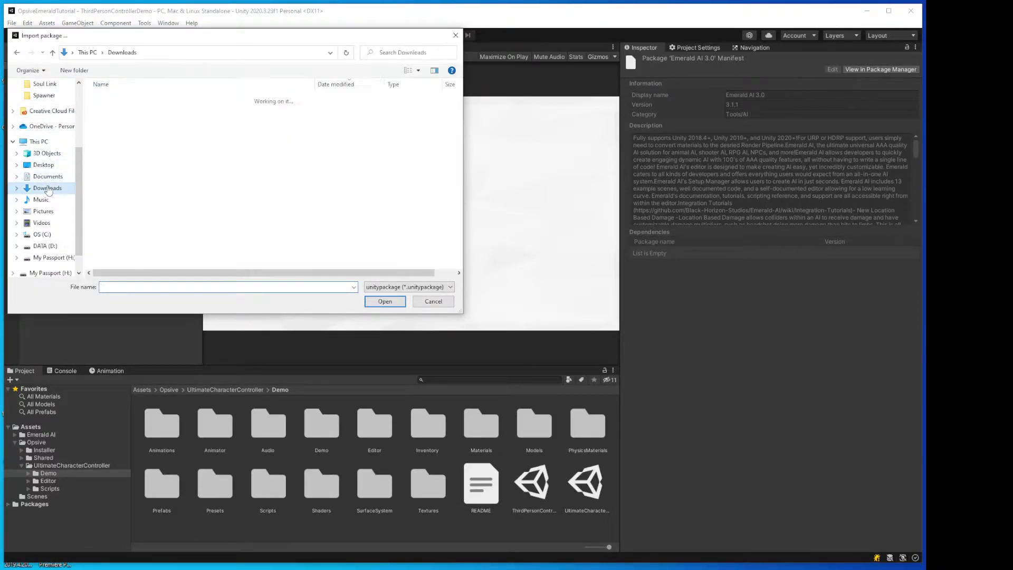
pyautogui.click(141, 113)
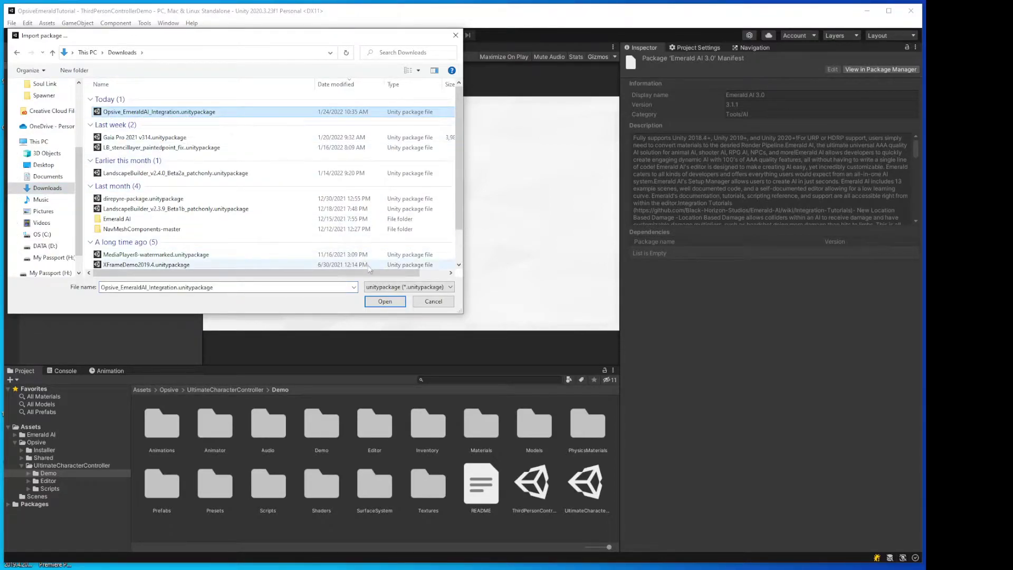
pyautogui.click(385, 301)
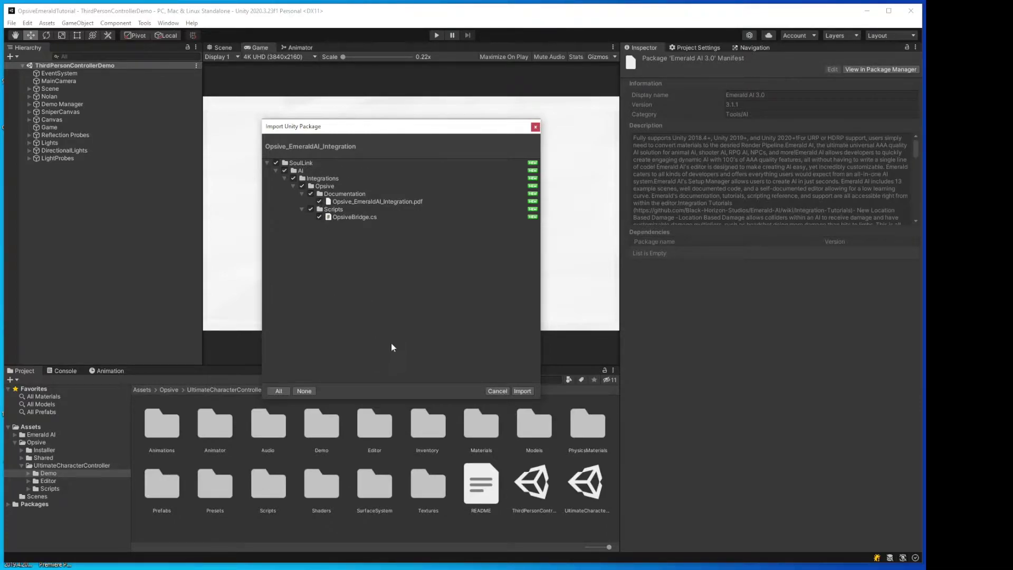
# Import the integration contents, expand Emerald AI > Demo > Demo Source, and search 'chom'.
pyautogui.click(521, 391)
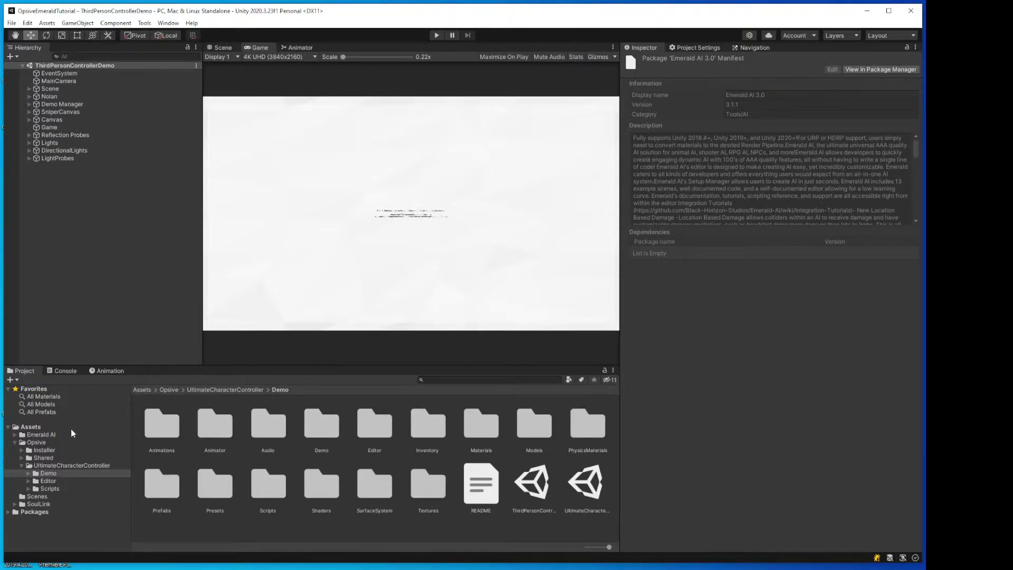
pyautogui.click(15, 435)
pyautogui.click(21, 442)
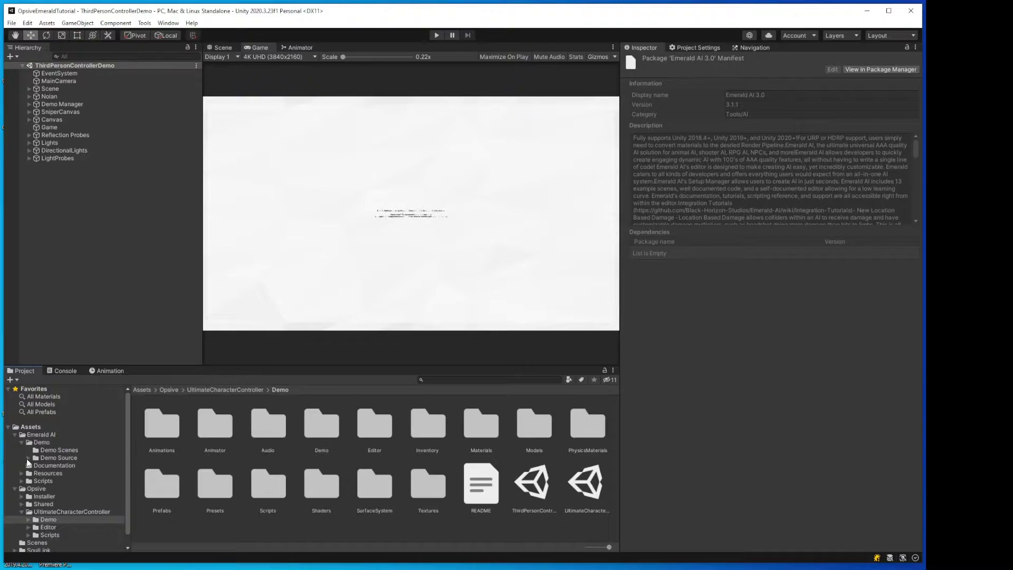
pyautogui.click(28, 458)
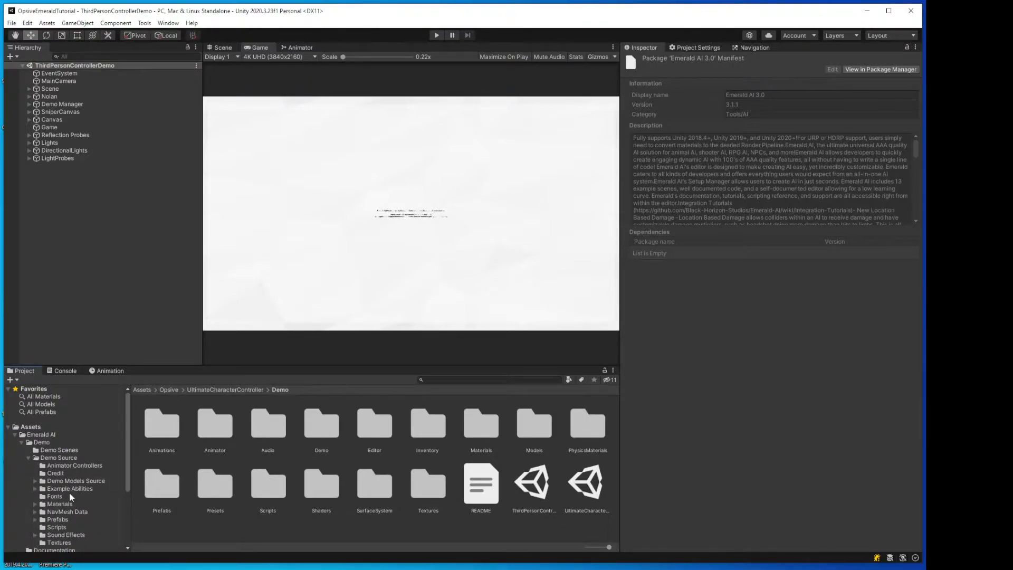
pyautogui.scroll(-1, 68, 498)
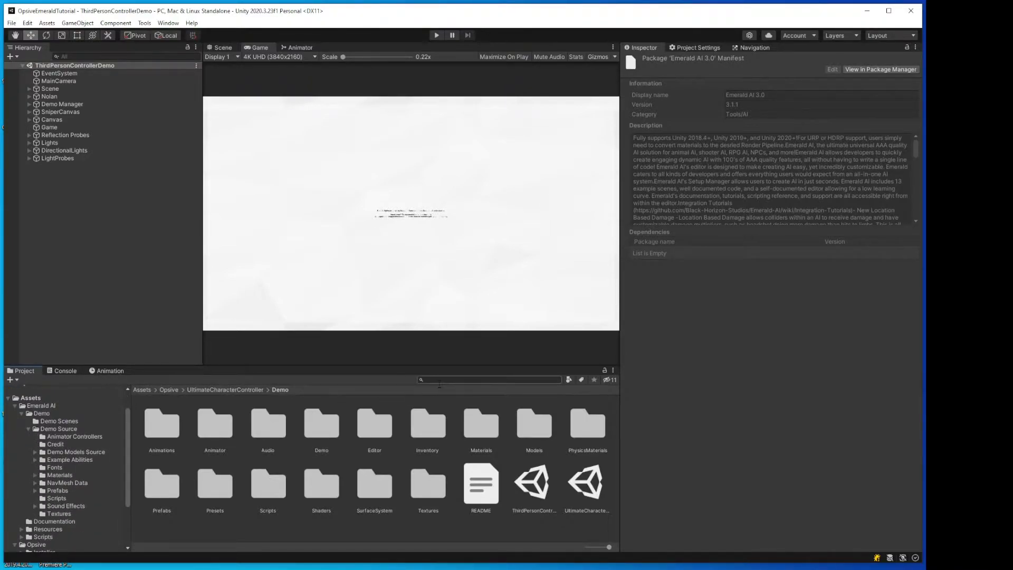
pyautogui.write('chom')
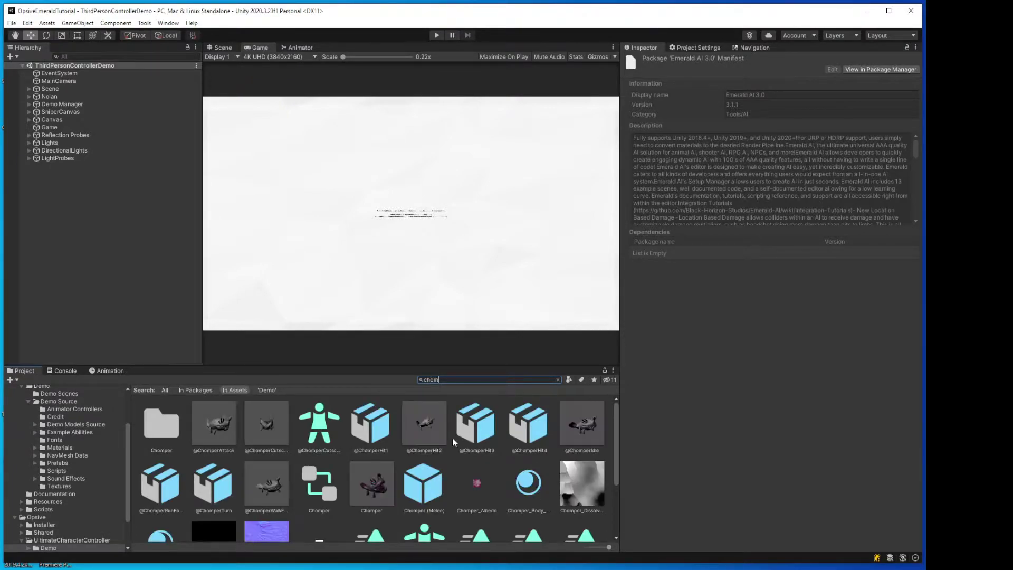
pyautogui.scroll(-3, 442, 479)
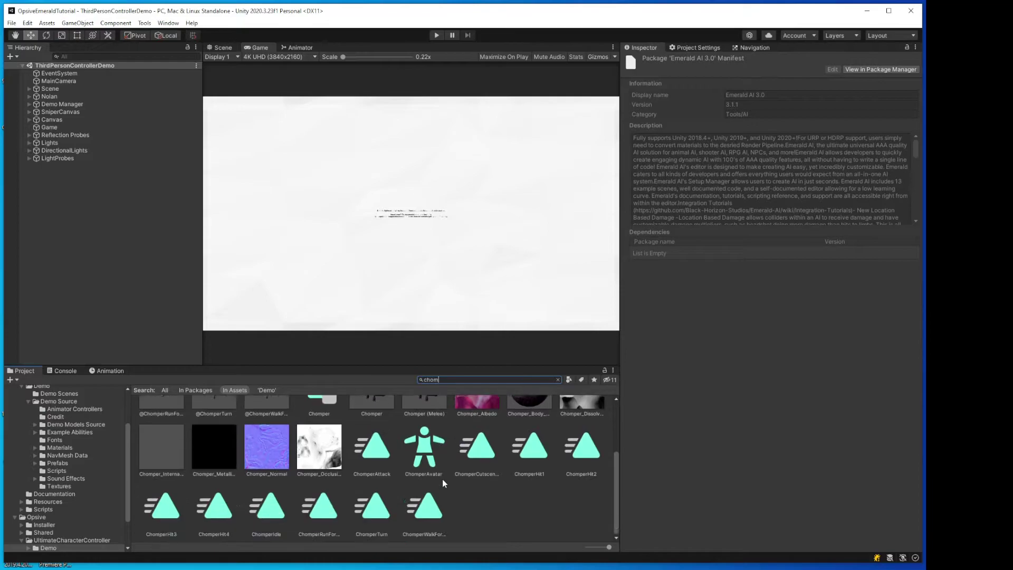
pyautogui.scroll(1, 442, 479)
# Drag the Chomper (Melee) prefab onto the corridor floor in the Scene view.
pyautogui.click(422, 424)
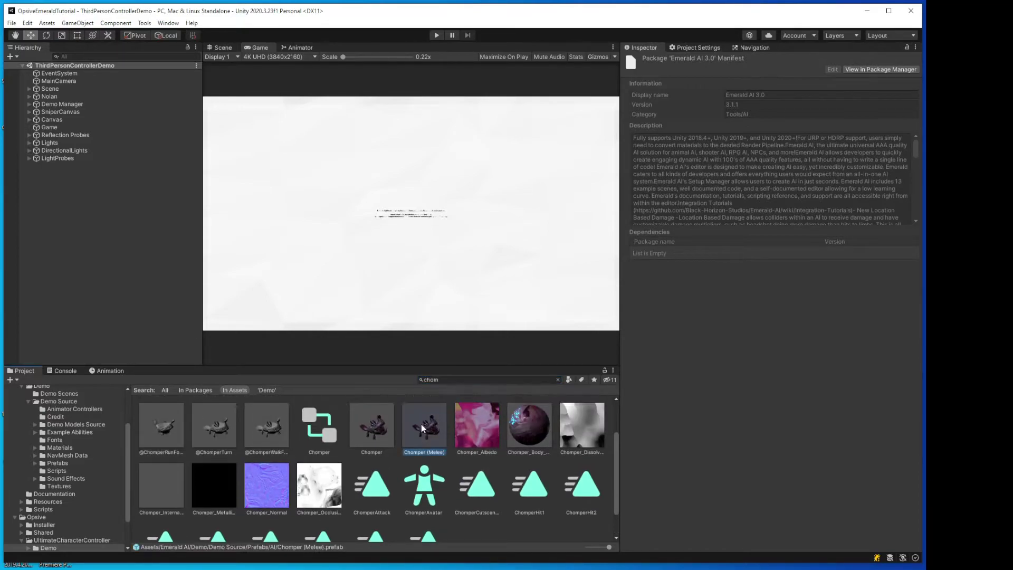
pyautogui.click(223, 47)
pyautogui.moveTo(392, 260); pyautogui.dragTo(372, 225, button='middle')
pyautogui.moveTo(373, 224); pyautogui.dragTo(438, 317, button='right')
pyautogui.moveTo(435, 410); pyautogui.dragTo(344, 332)
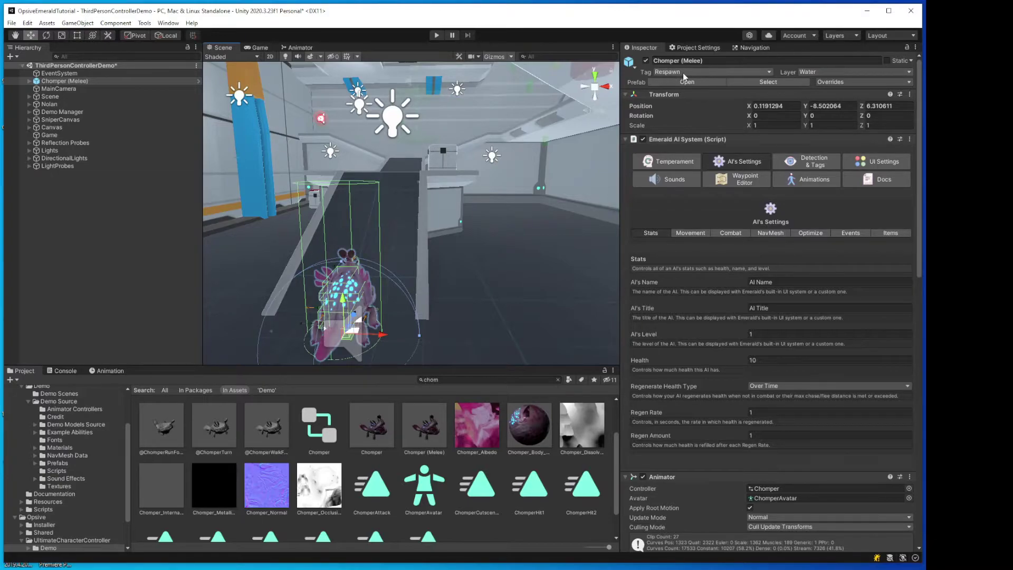
# Put Chomper (Melee) on the Enemy layer for this object only.
pyautogui.click(825, 74)
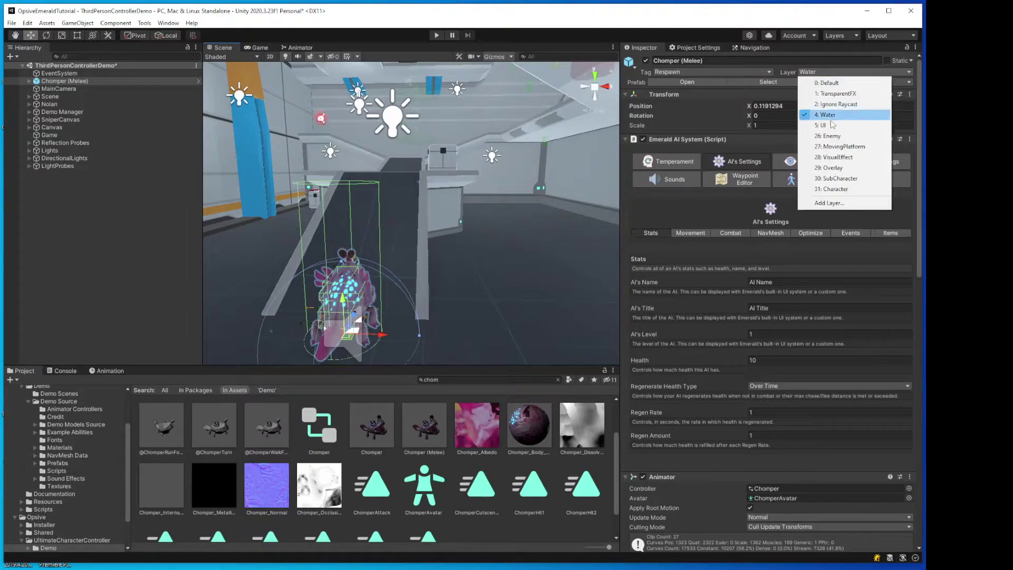
pyautogui.click(833, 136)
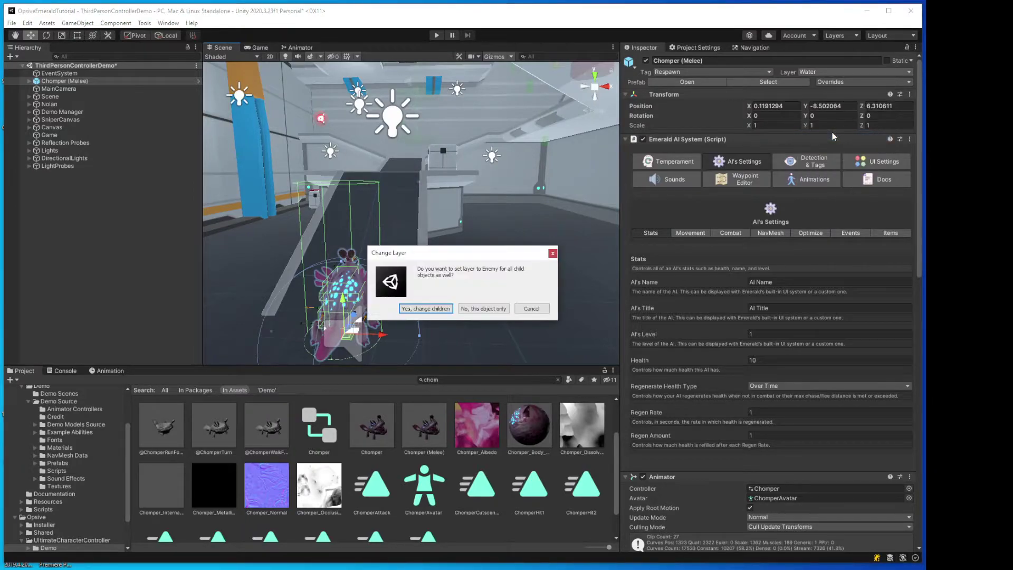
pyautogui.click(495, 310)
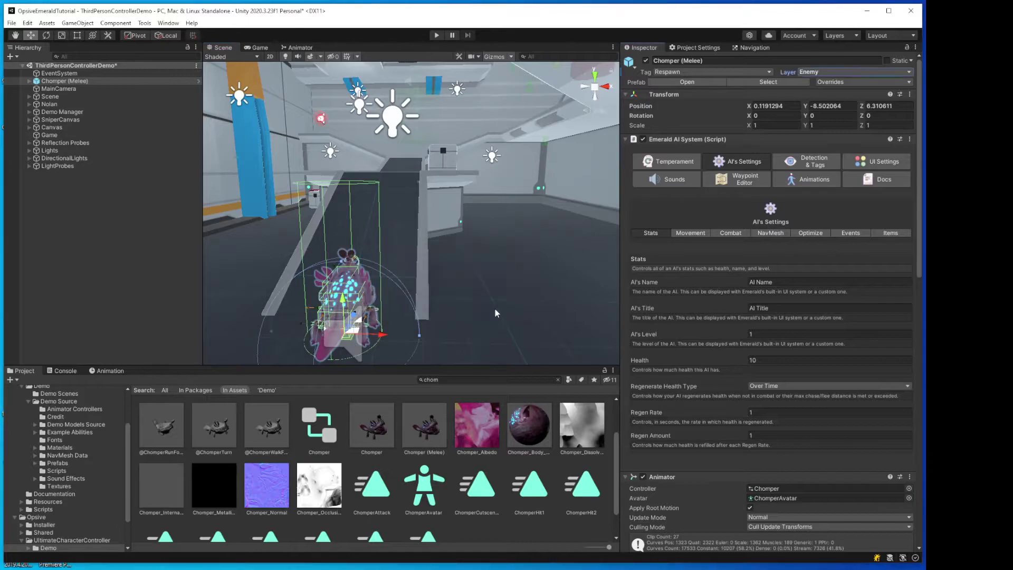
# Create a new tag named Emerald AI in the tag manager.
pyautogui.click(684, 72)
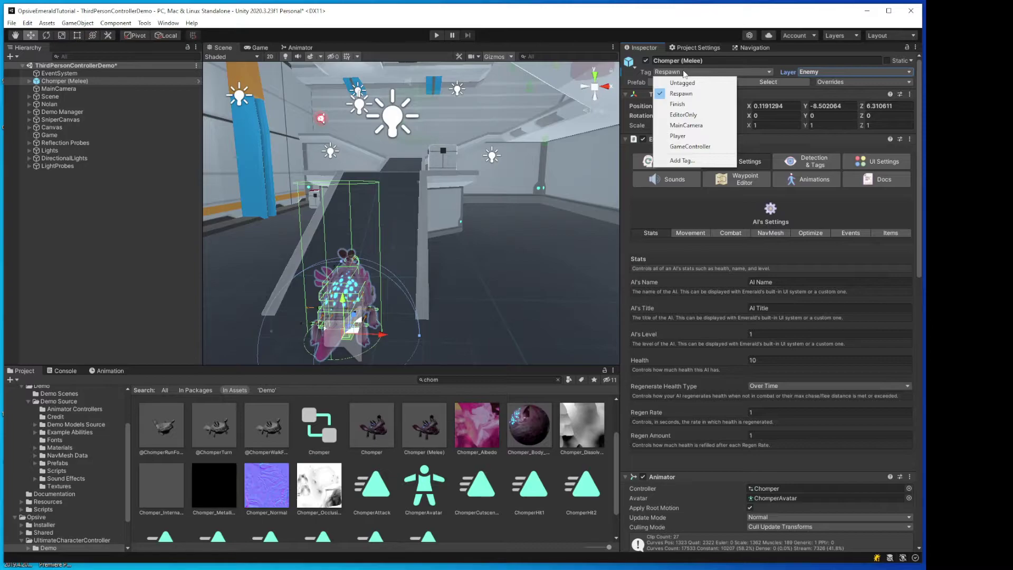
pyautogui.click(686, 160)
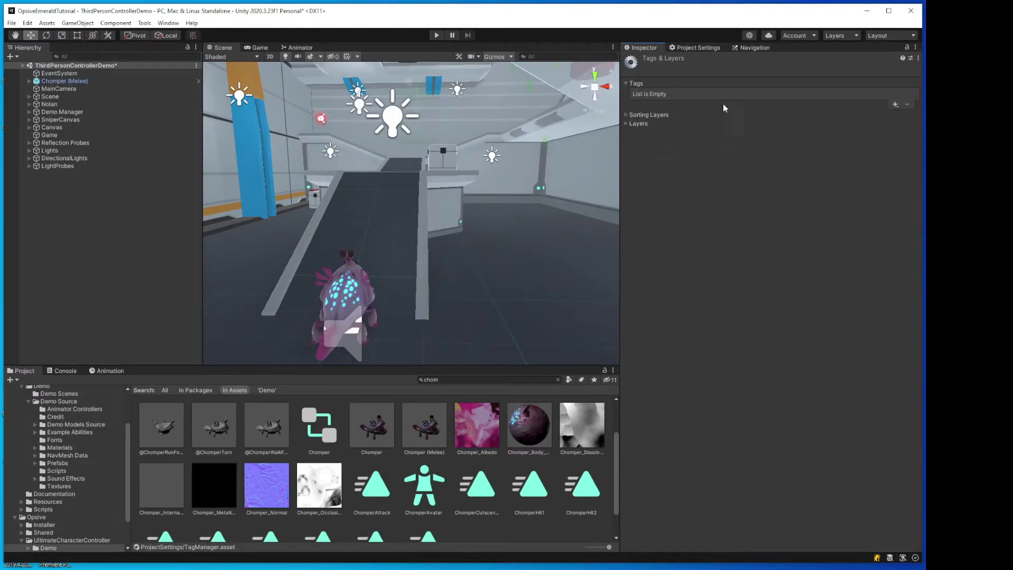
pyautogui.click(894, 104)
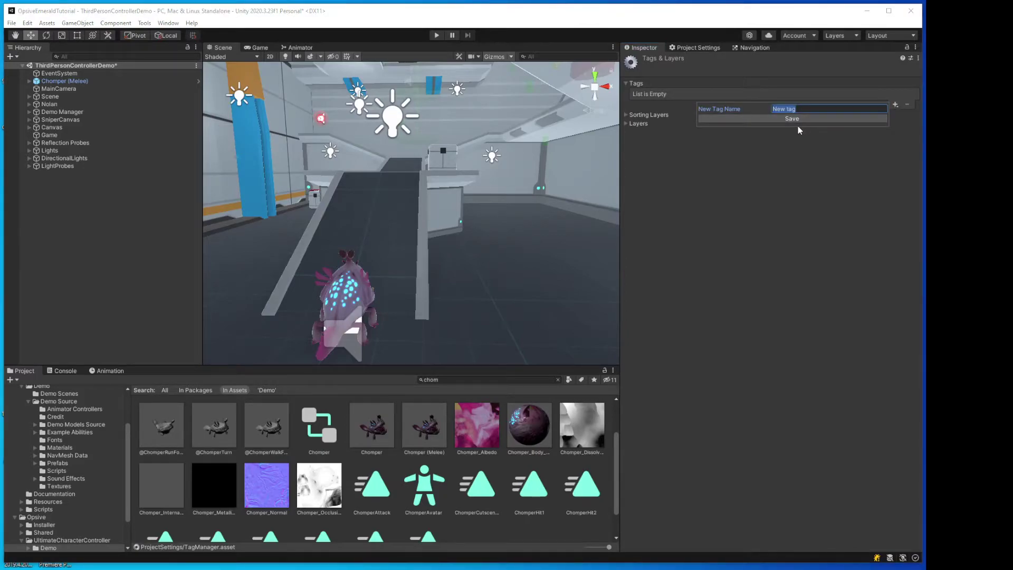
pyautogui.write('Emerald AI')
pyautogui.click(799, 118)
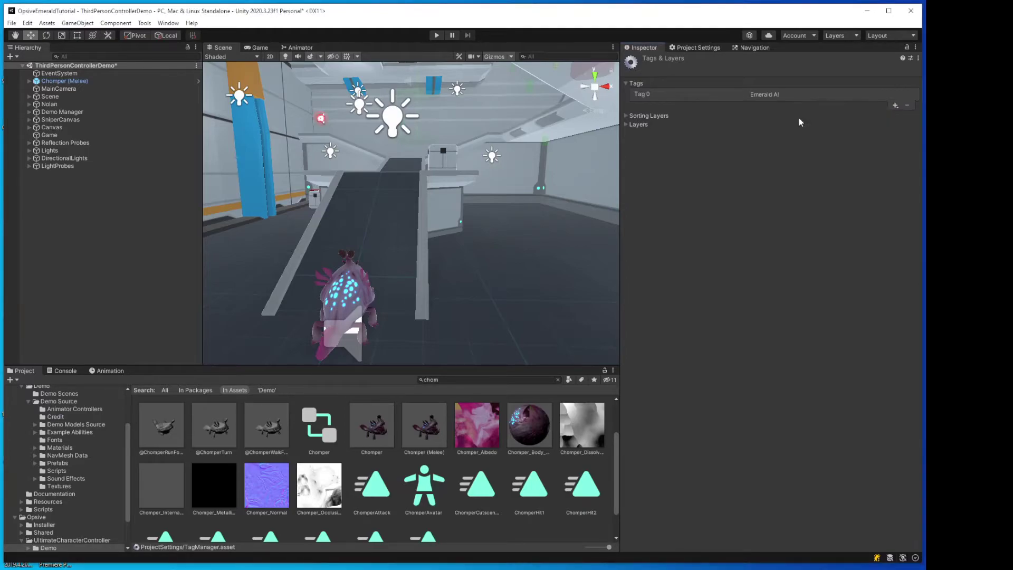
# Assign the Emerald AI tag to the Chomper (Melee) agent.
pyautogui.click(68, 81)
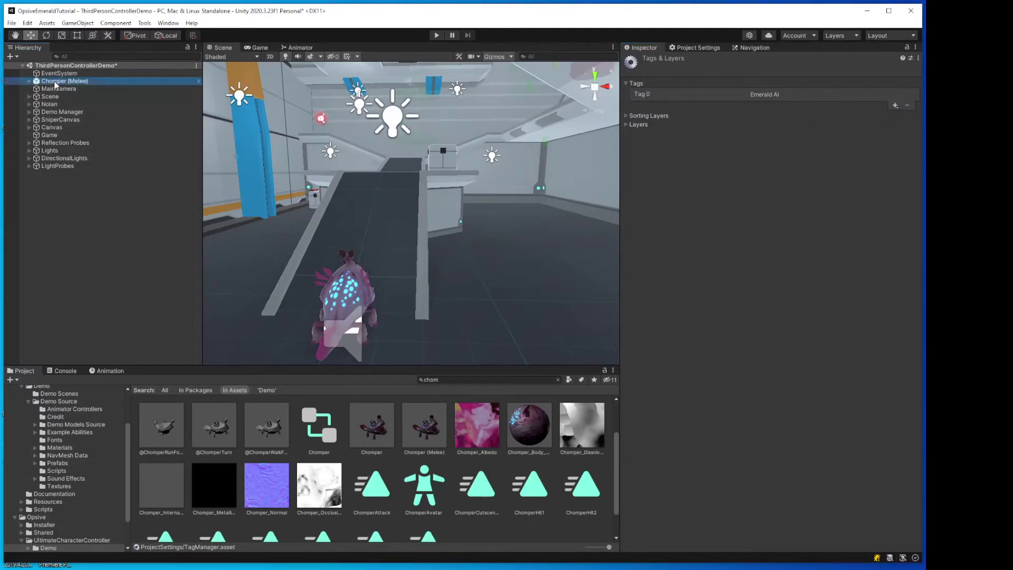
pyautogui.click(688, 74)
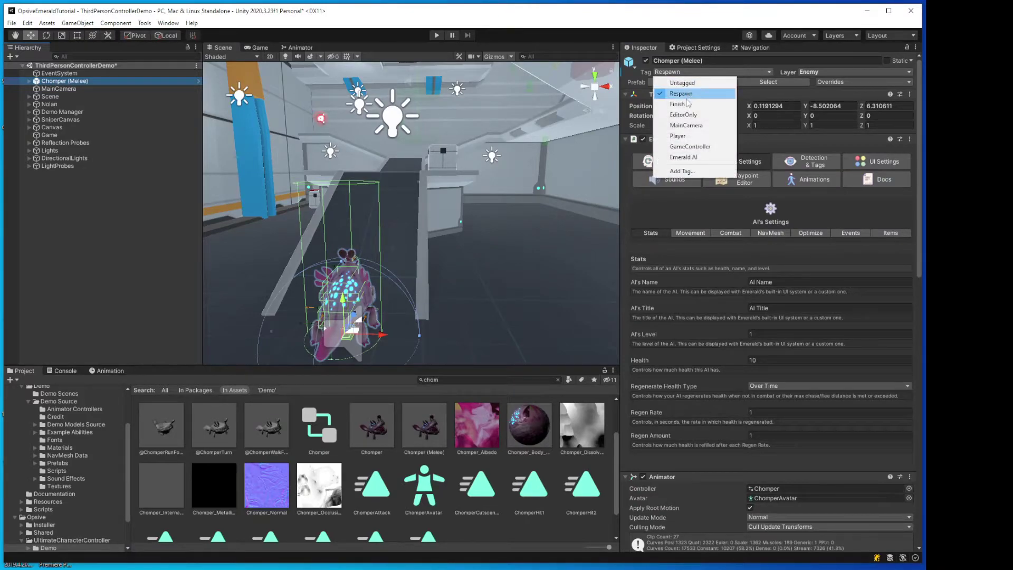
pyautogui.click(686, 157)
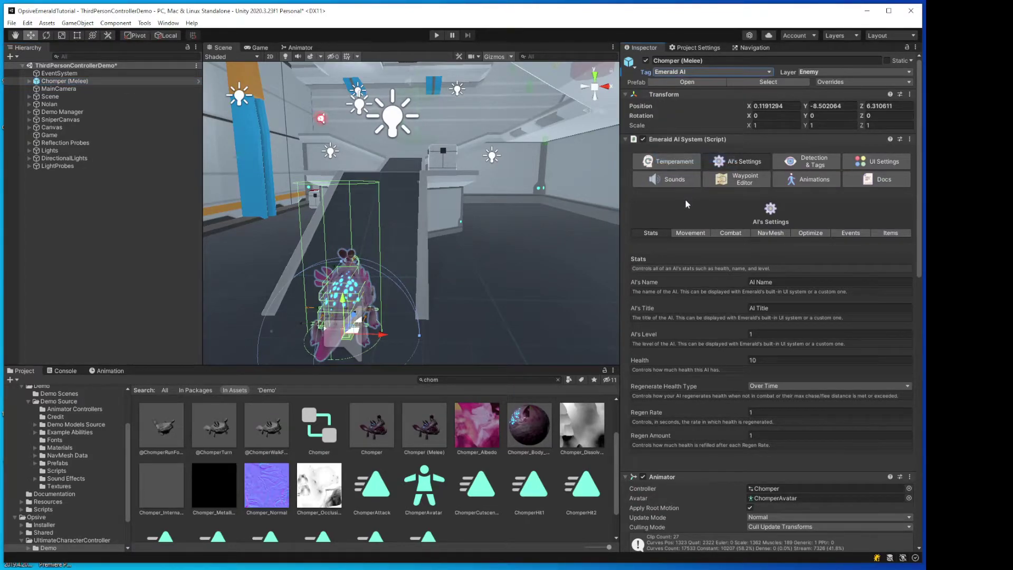
# Set the Chomper's Emerald Unity Tag to Emerald AI under Detection & Tags > Tag Options.
pyautogui.click(805, 163)
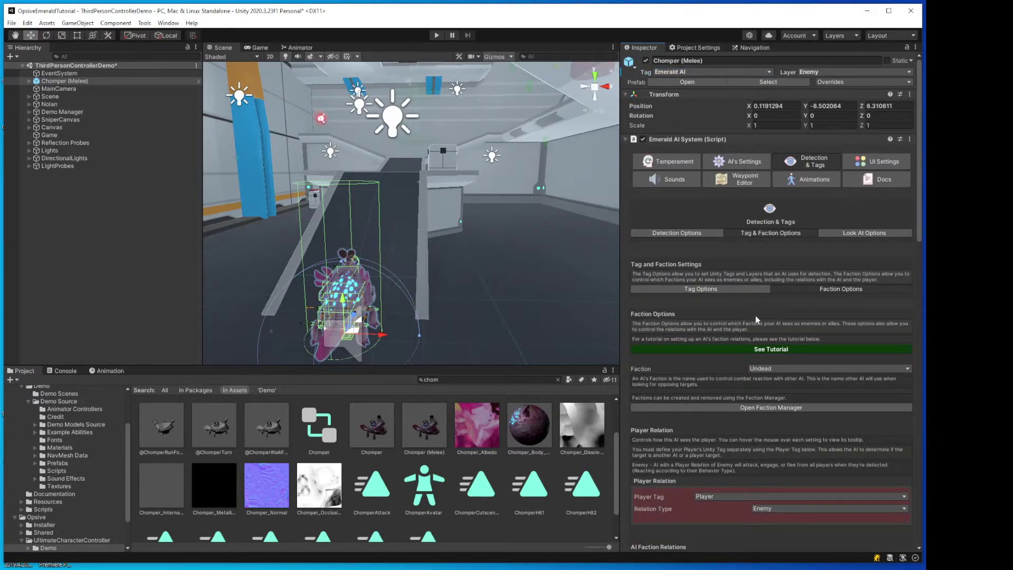
pyautogui.click(705, 288)
pyautogui.scroll(-3, 720, 277)
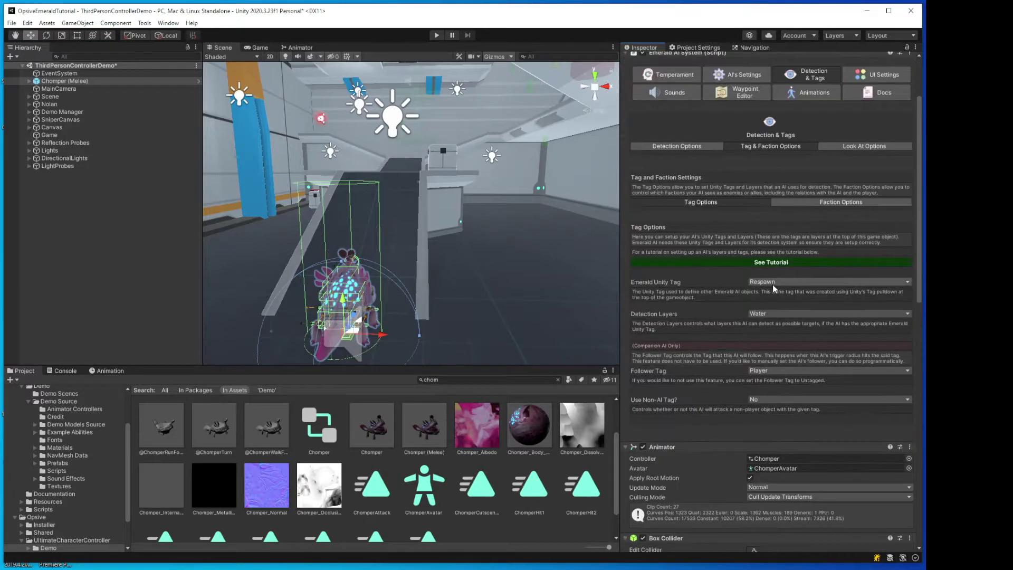
pyautogui.click(763, 283)
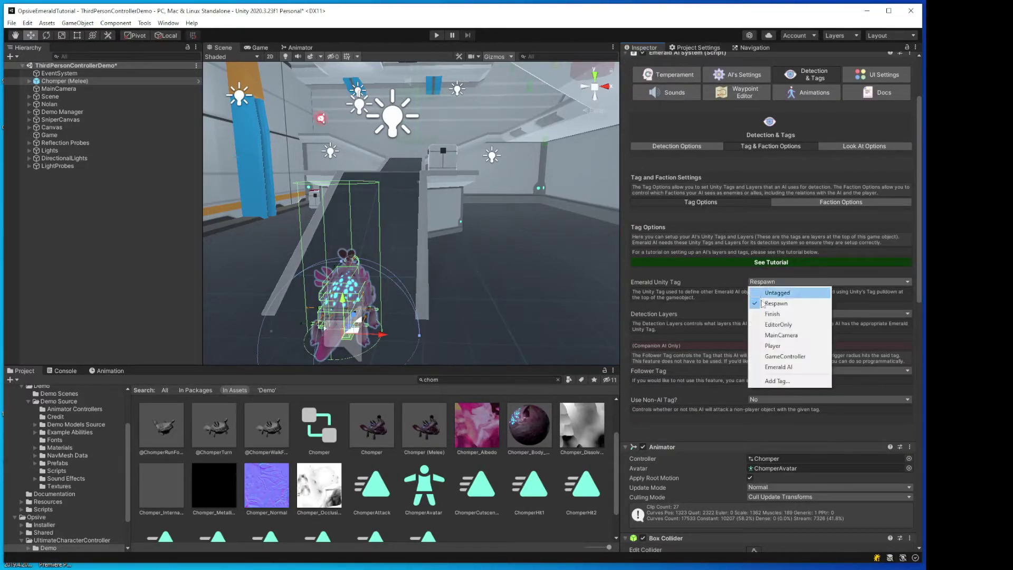
pyautogui.click(772, 366)
# Clear the Detection Layers and make Character the only detection layer.
pyautogui.click(762, 314)
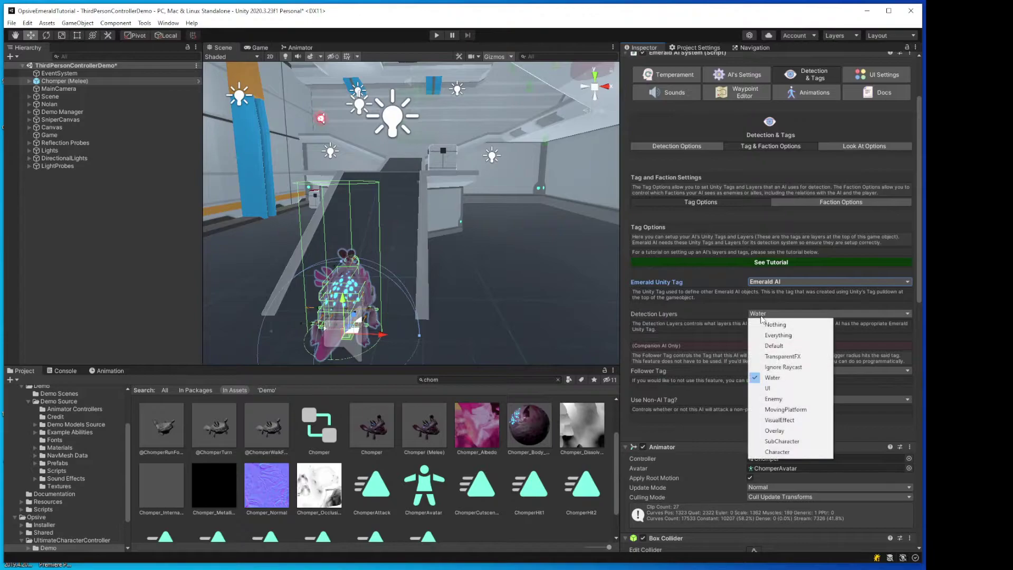
pyautogui.click(768, 399)
pyautogui.click(762, 315)
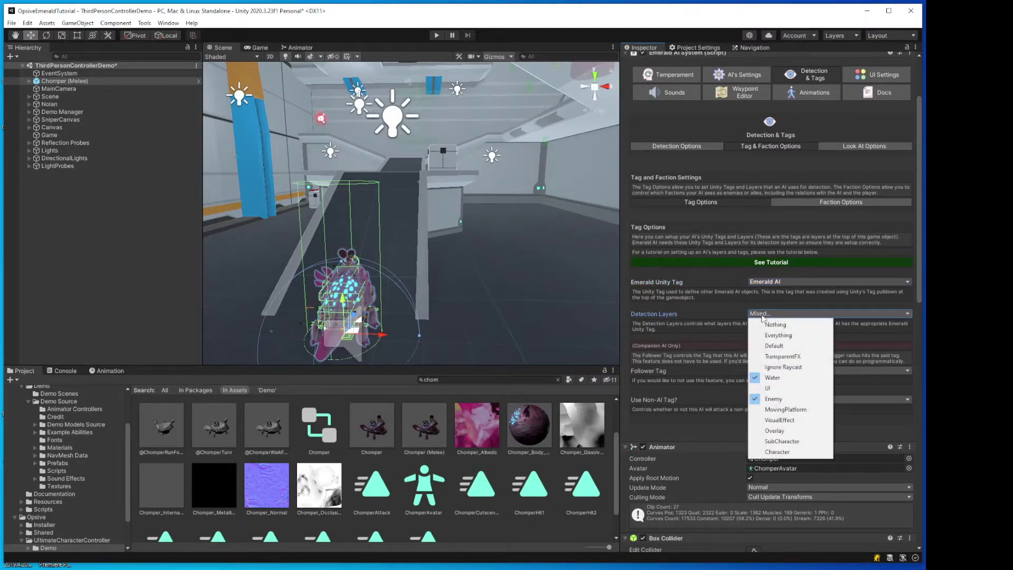
pyautogui.click(770, 378)
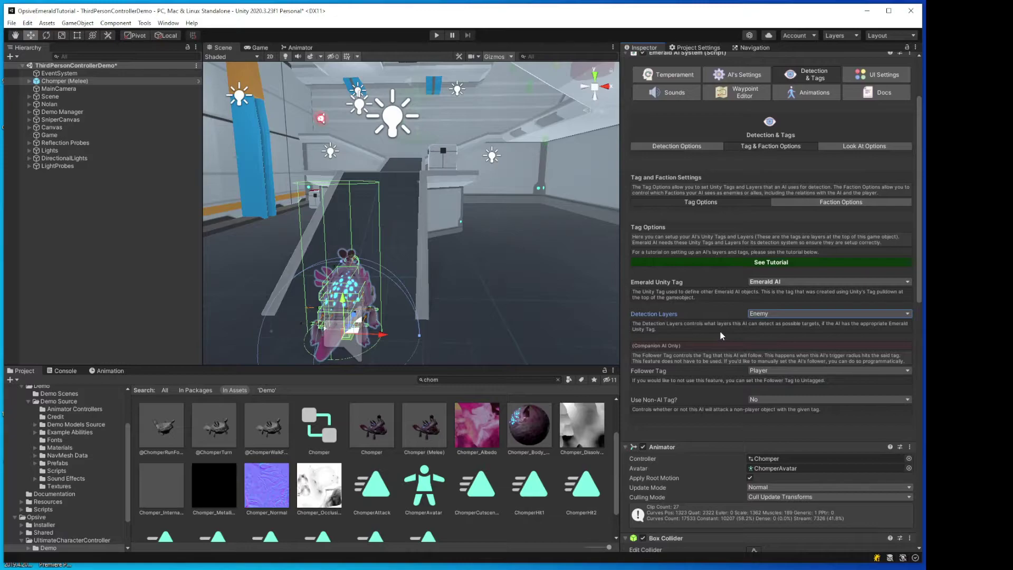
pyautogui.click(762, 315)
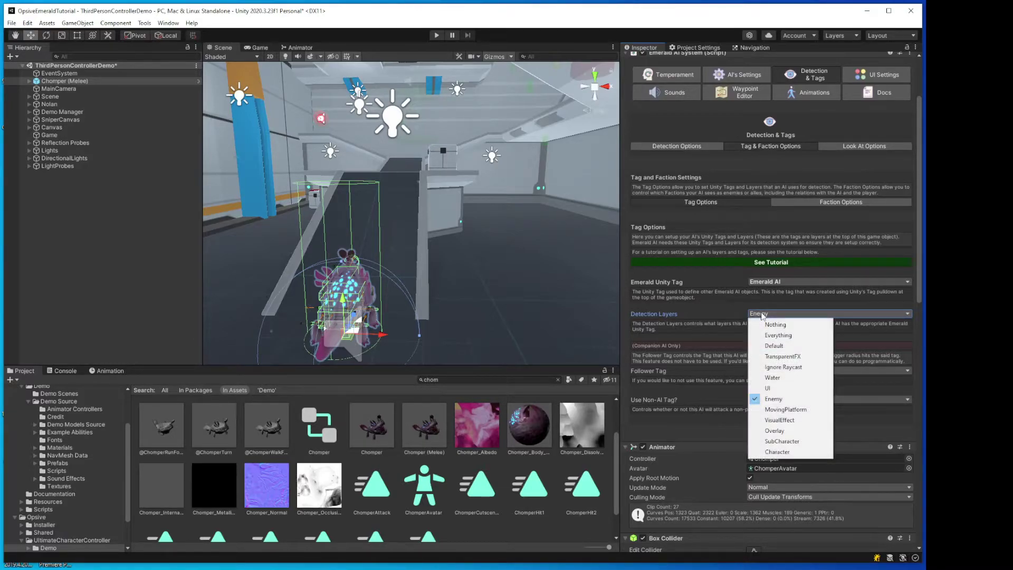
pyautogui.click(763, 329)
pyautogui.click(762, 313)
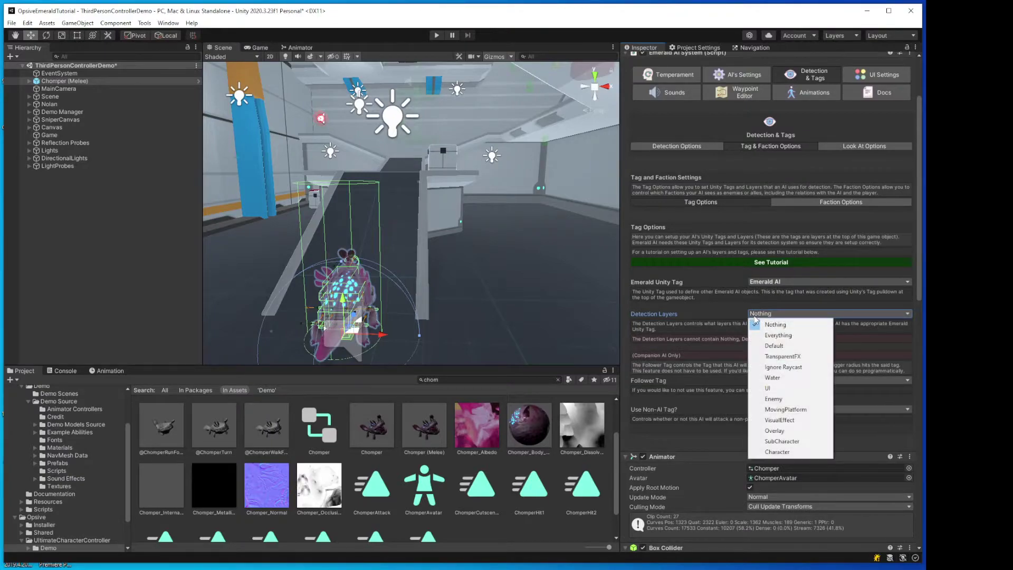
pyautogui.click(766, 451)
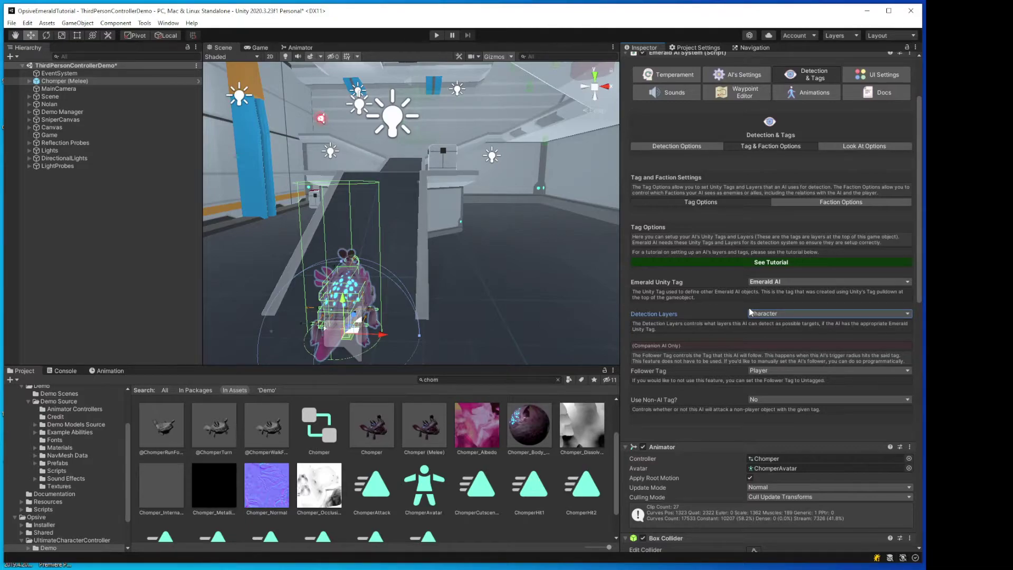
# Apply all pending overrides to the Chomper (Melee) prefab.
pyautogui.scroll(3, 793, 116)
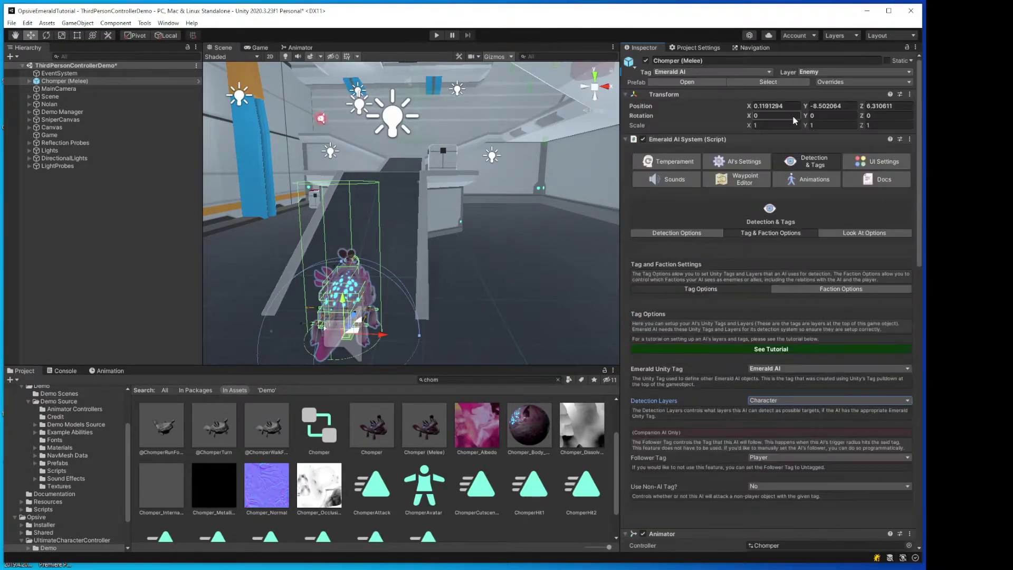
pyautogui.click(826, 81)
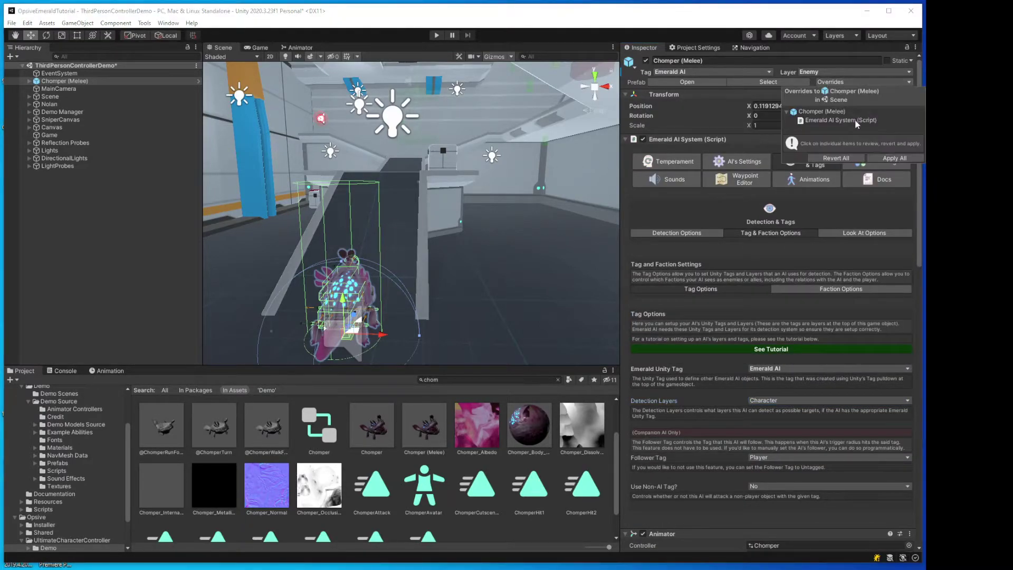
pyautogui.click(881, 158)
# Add the Opsive Bridge component to the agent and apply all overrides to the prefab again.
pyautogui.scroll(-15, 685, 254)
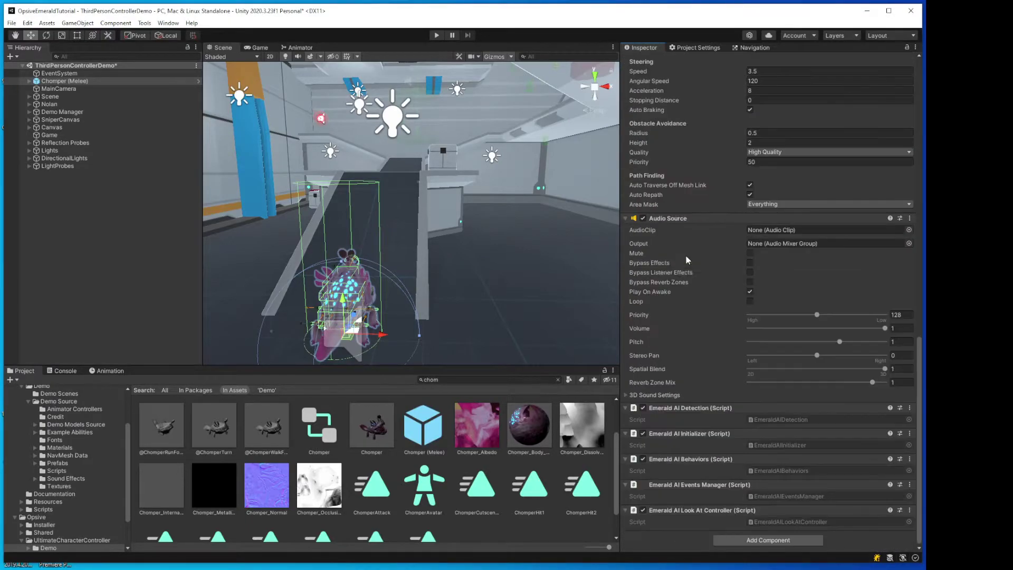
pyautogui.click(759, 538)
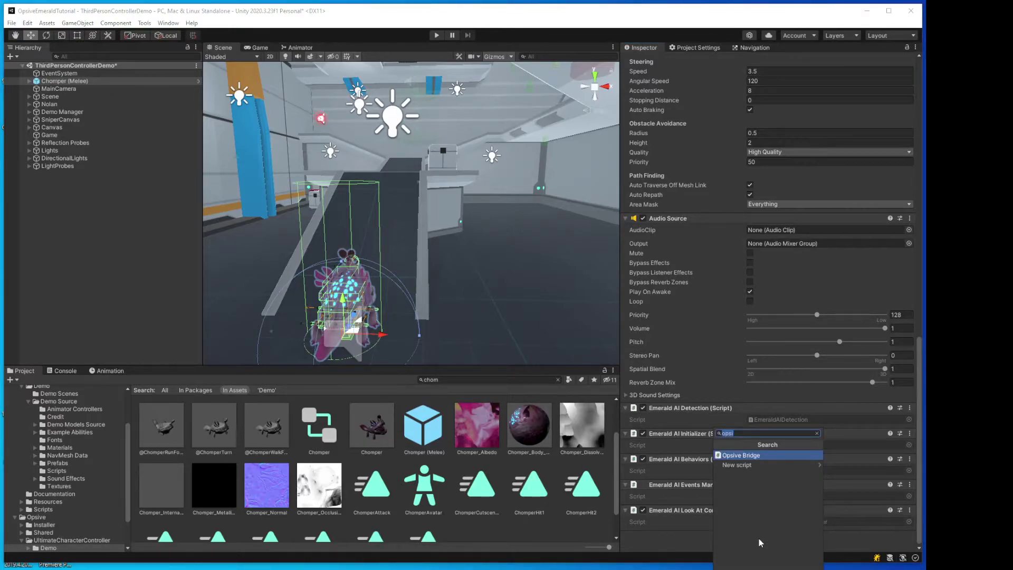
pyautogui.click(756, 456)
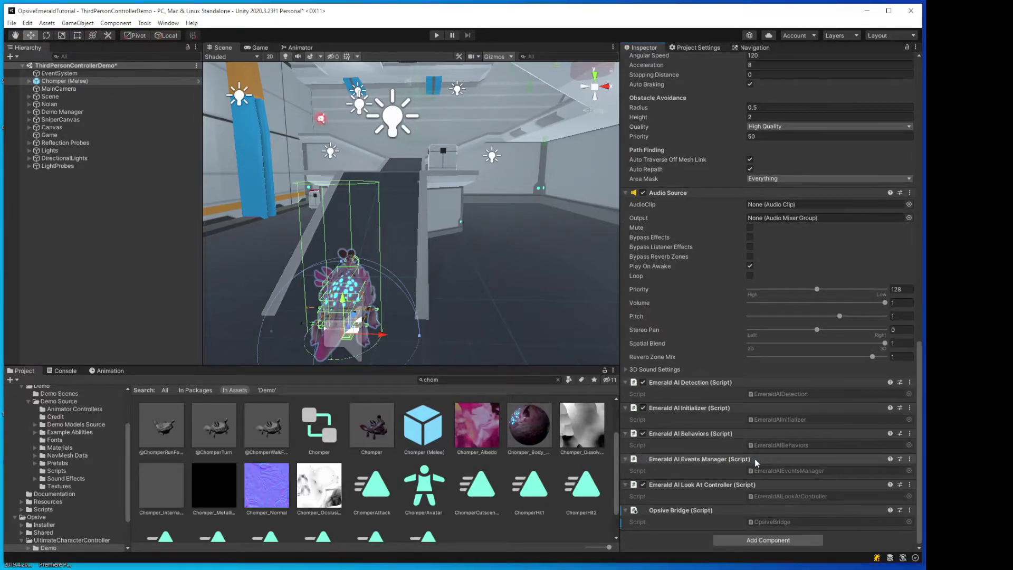
pyautogui.scroll(15, 755, 462)
pyautogui.click(831, 83)
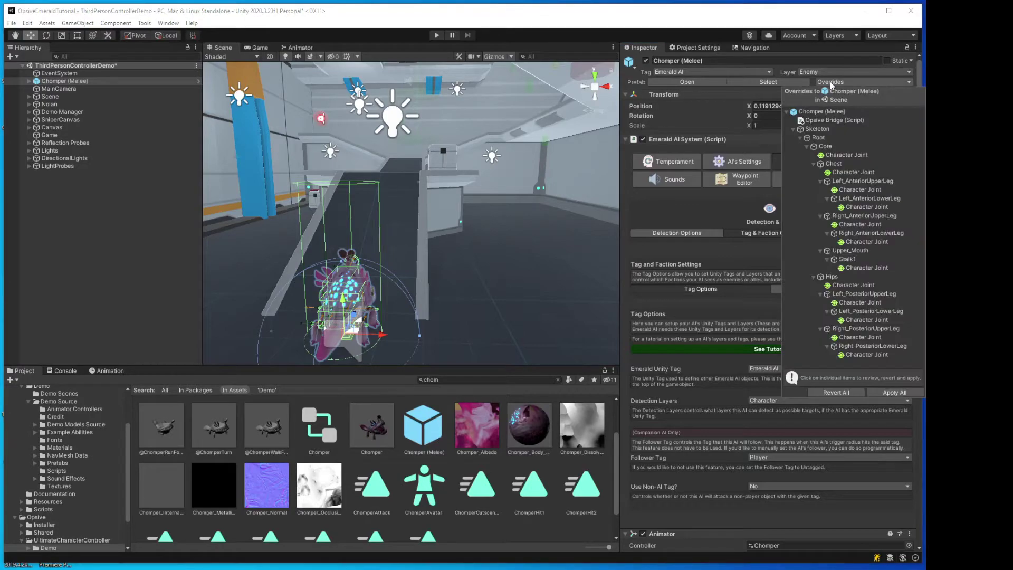
pyautogui.click(894, 392)
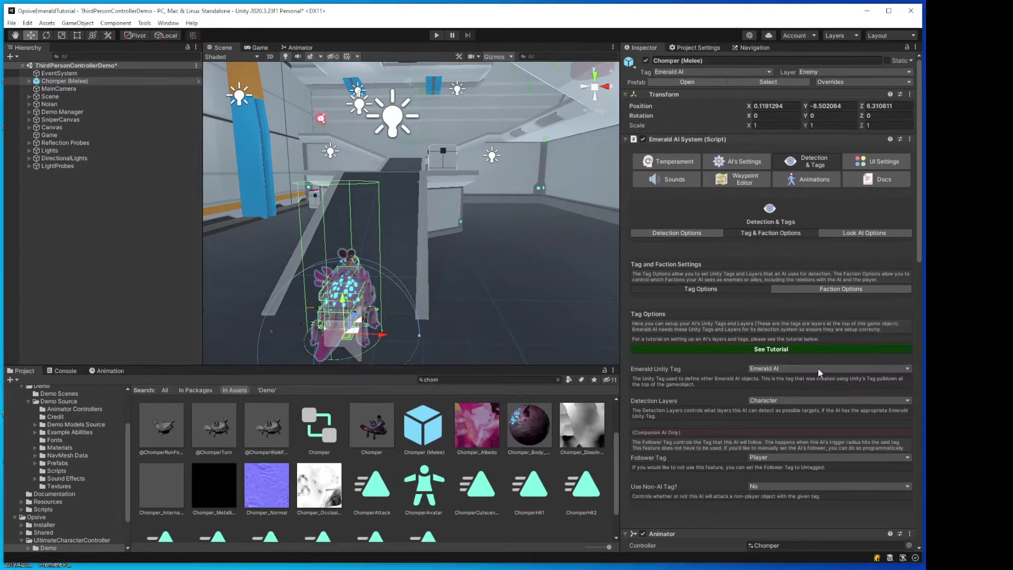
pyautogui.scroll(-8, 501, 241)
pyautogui.scroll(5, 451, 261)
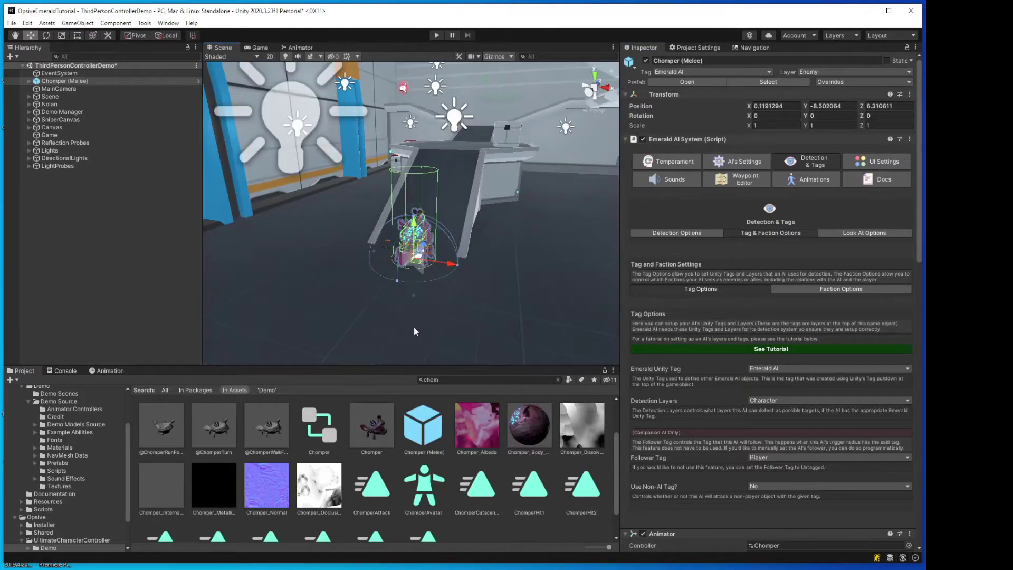
# Drag another Chomper (Melee) prefab from the Project window into the level.
pyautogui.moveTo(415, 419); pyautogui.dragTo(467, 145)
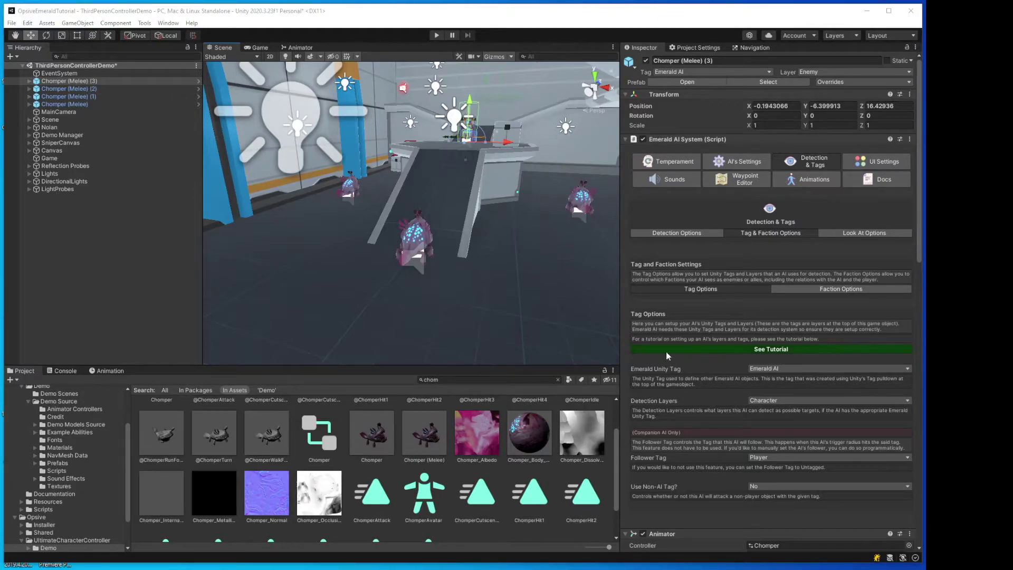
# Search the project for 'emeraldaiplayerdam' and open the EmeraldAIPlayerDamage script in Visual Studio.
pyautogui.click(454, 380)
pyautogui.write('emer')
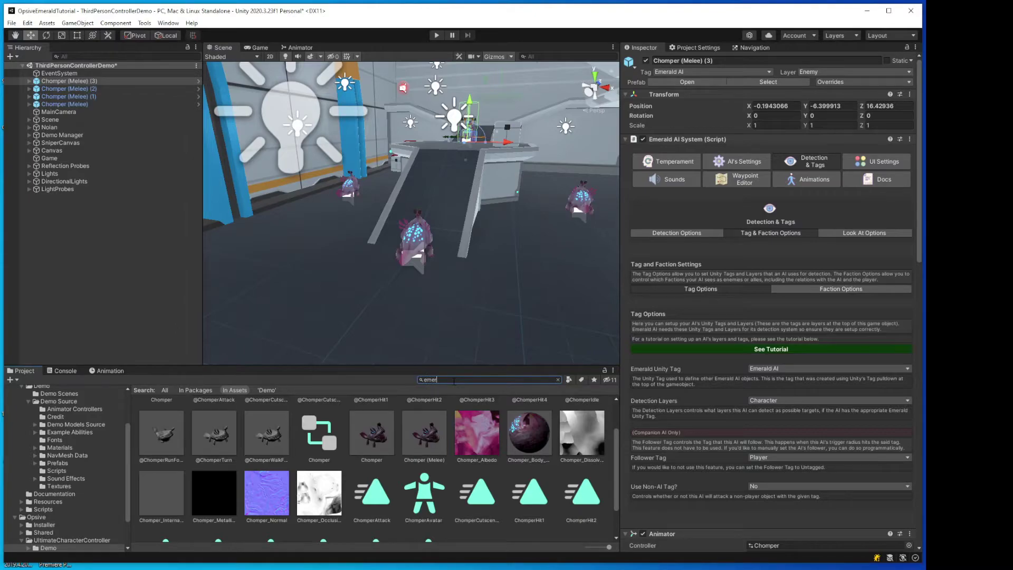
pyautogui.write('aldaiplayer')
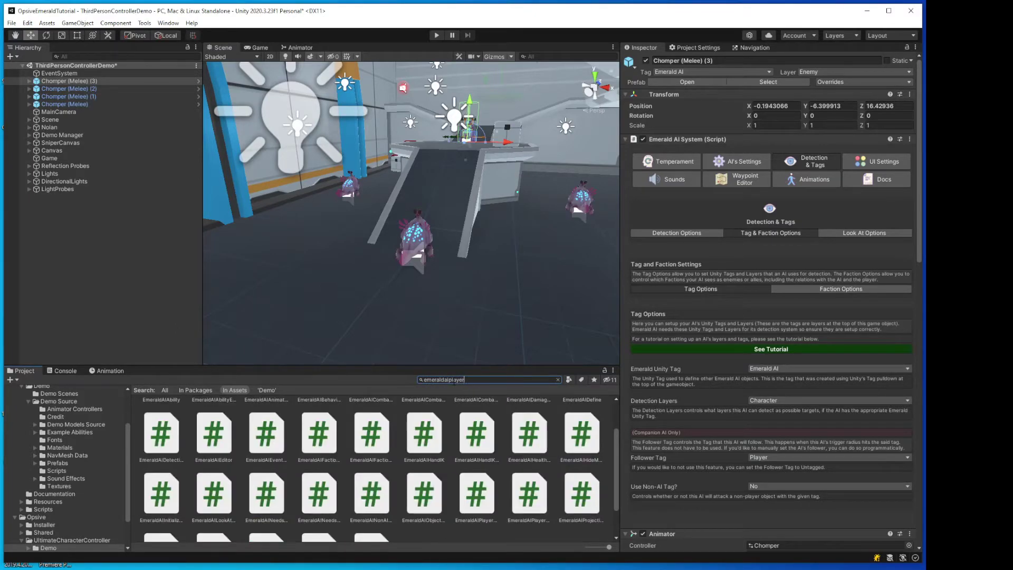
pyautogui.write('dam')
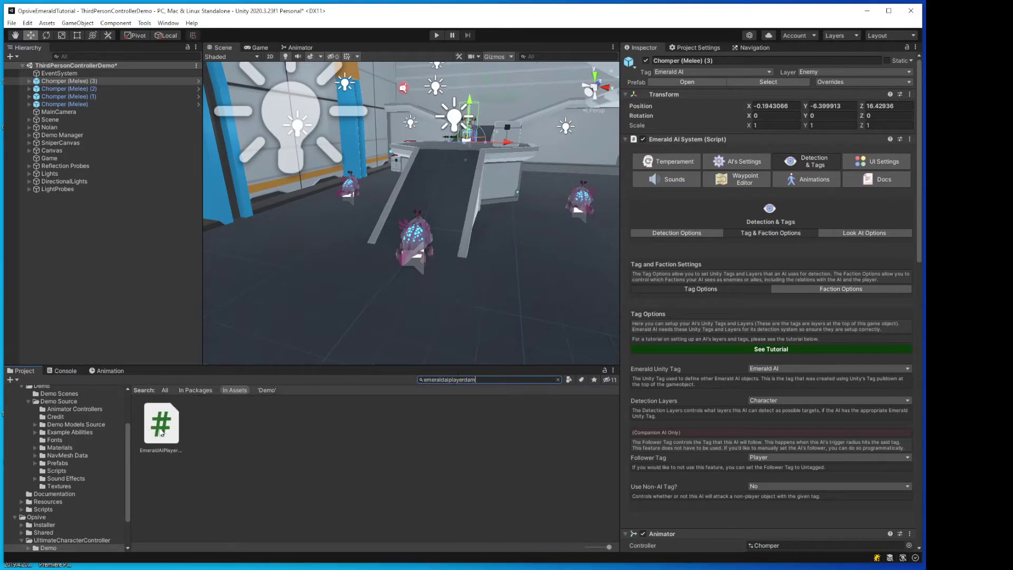
pyautogui.click(162, 433)
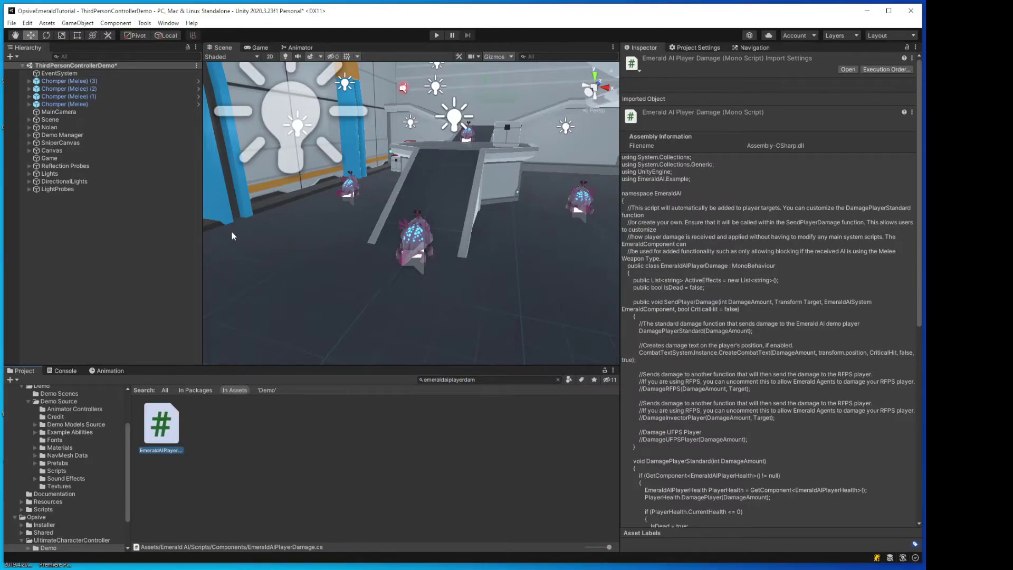
pyautogui.doubleClick(165, 435)
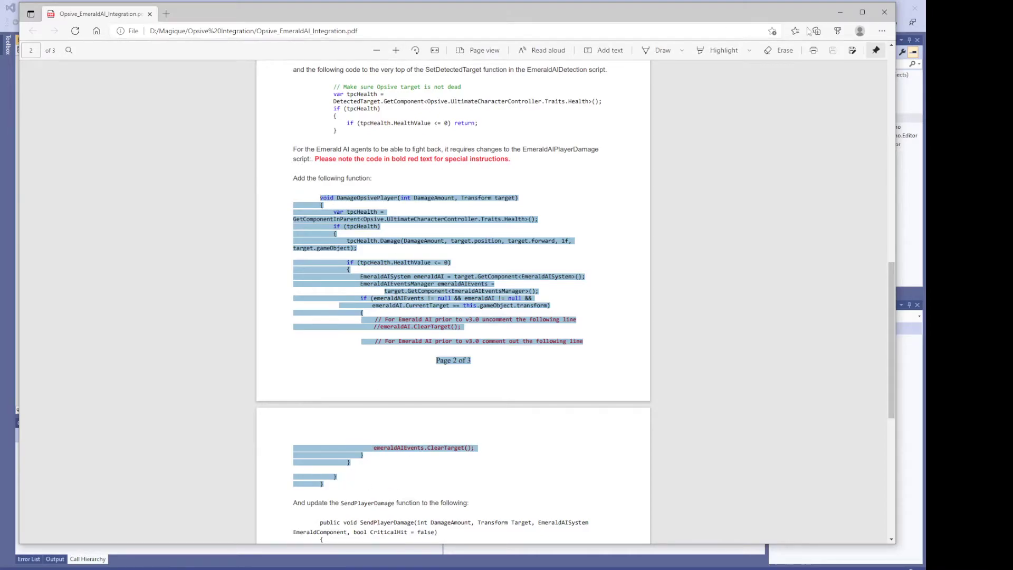
# Paste the DamageOpsivePlayer function from the PDF into EmeraldAIPlayerDamage.cs on a new line.
pyautogui.click(840, 11)
pyautogui.scroll(-2, 220, 248)
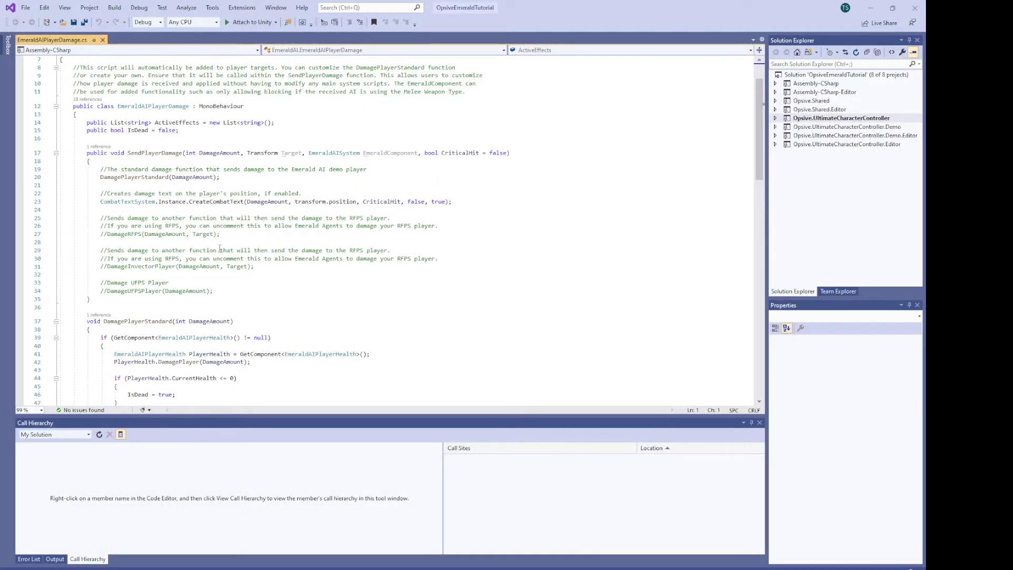
pyautogui.click(115, 306)
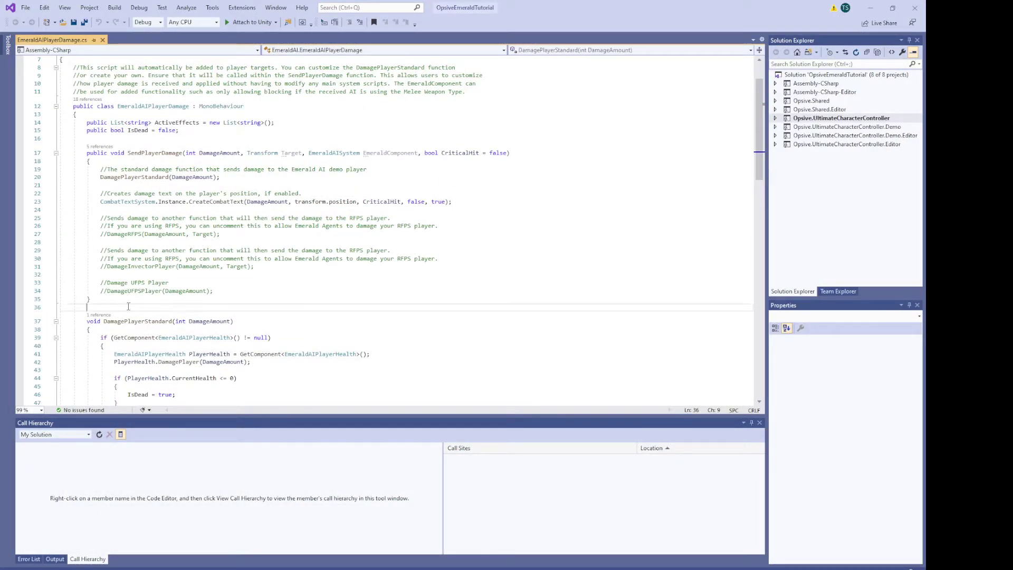
pyautogui.press('Return')
pyautogui.write('void DamageOpsivePlayer(int DamageAmount, Transform target) { var tpcHealth = GetComponentInParent<Opsive.UltimateCharacterController.Traits.Health>(); if (tpcHealth) { tpcHealth.Damage(DamageAmount, target.position, target.forward, 1f, target.gameObject); if (tpcHealth.HealthValue <= 0) { EmeraldAISystem emeraldAI = target.GetComponent<EmeraldAISystem>(); EmeraldAIEventsManager emeraldAIEvents = target.GetComponent<EmeraldAIEventsManager>(); if (emeraldAIEvents != null && emeraldAI != null && emeraldAI.CurrentTarget == this.gameObject.transform) { // For Emerald AI prior to v3.0 uncomment the following line //emeraldAI.ClearTarget(); // For Emerald AI prior to v3.0 comment out the following line Page 2 of 3 emeraldAIEvents.ClearTarget(); } } } }')
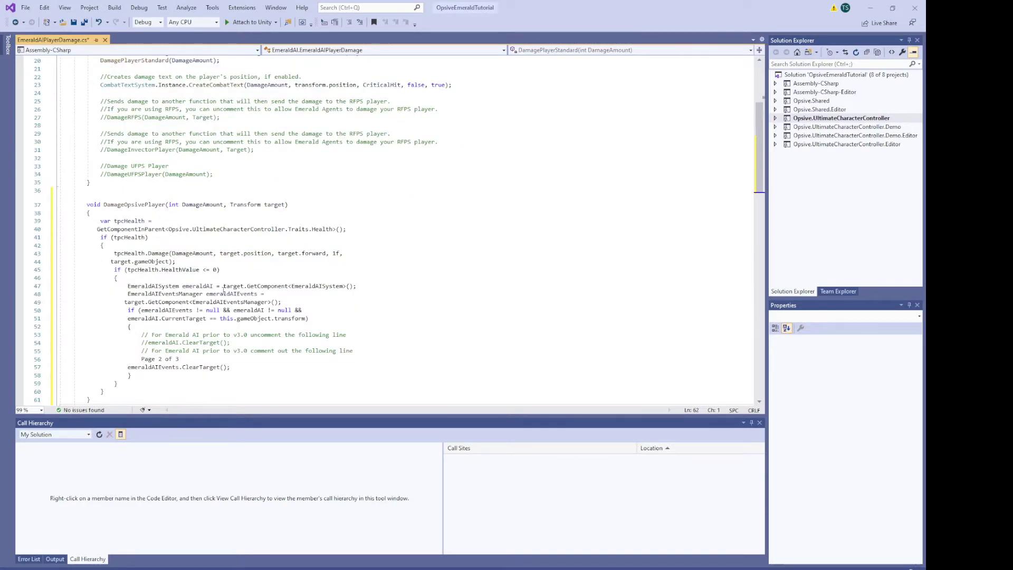
# Delete the stray 'Page 2 of 3' line, re-indent the ClearTarget line, and save.
pyautogui.scroll(-1, 261, 276)
pyautogui.click(182, 334)
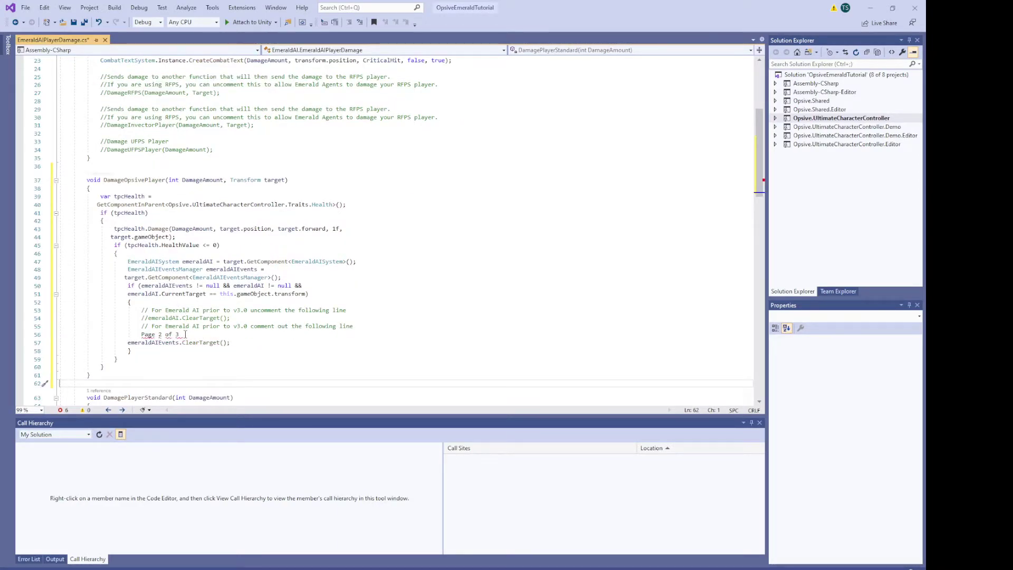
pyautogui.press('Home')
pyautogui.press('Home')
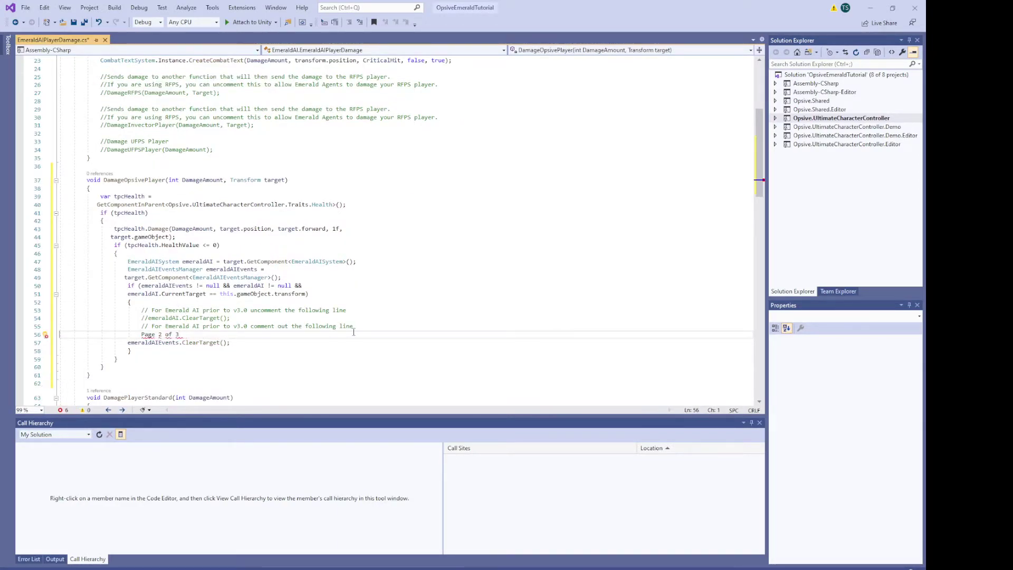
pyautogui.hotkey('shift', 'Down')
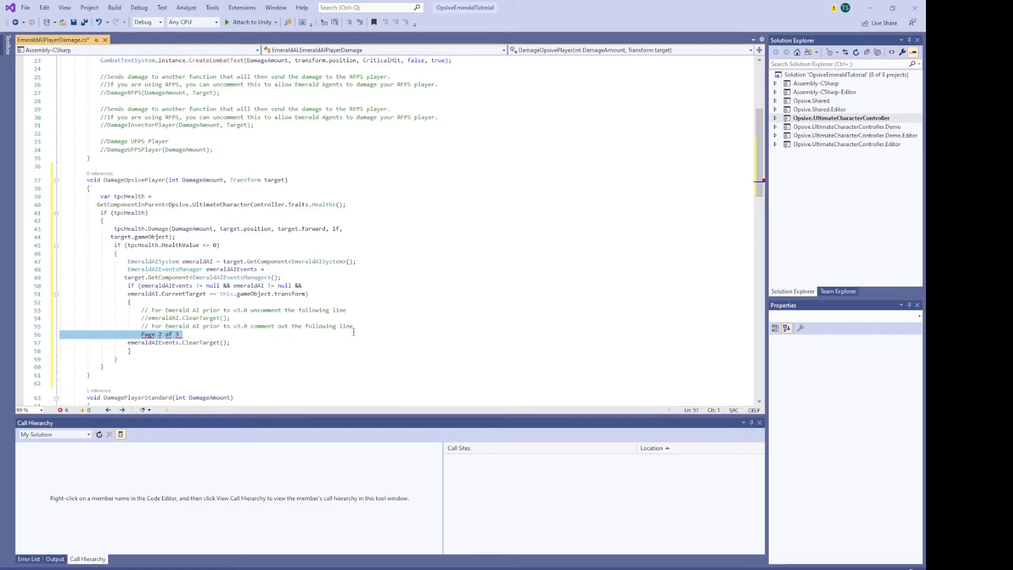
pyautogui.press('Delete')
pyautogui.press('Tab')
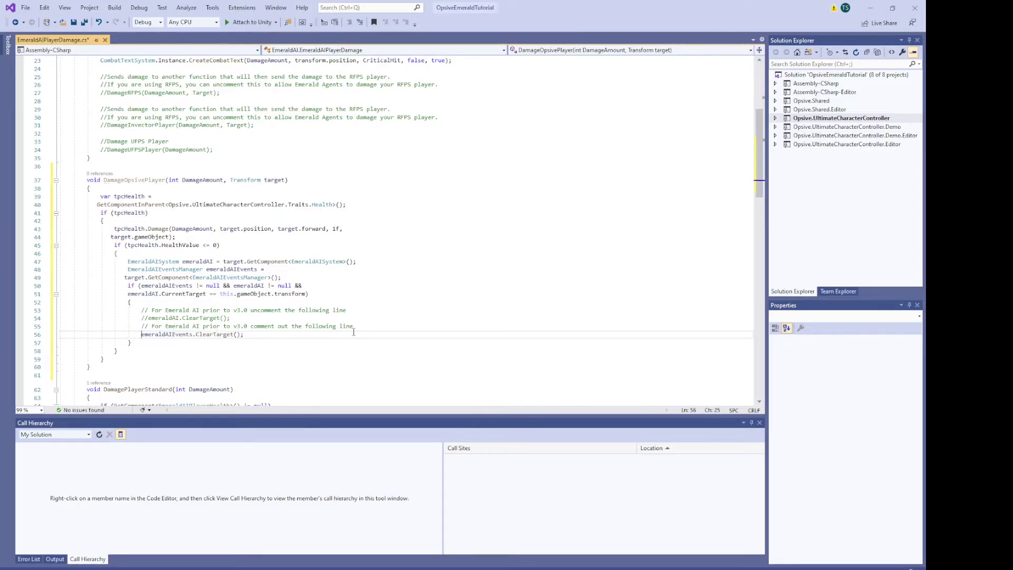
pyautogui.hotkey('ctrl', 's')
pyautogui.click(450, 267)
pyautogui.scroll(-1, 450, 267)
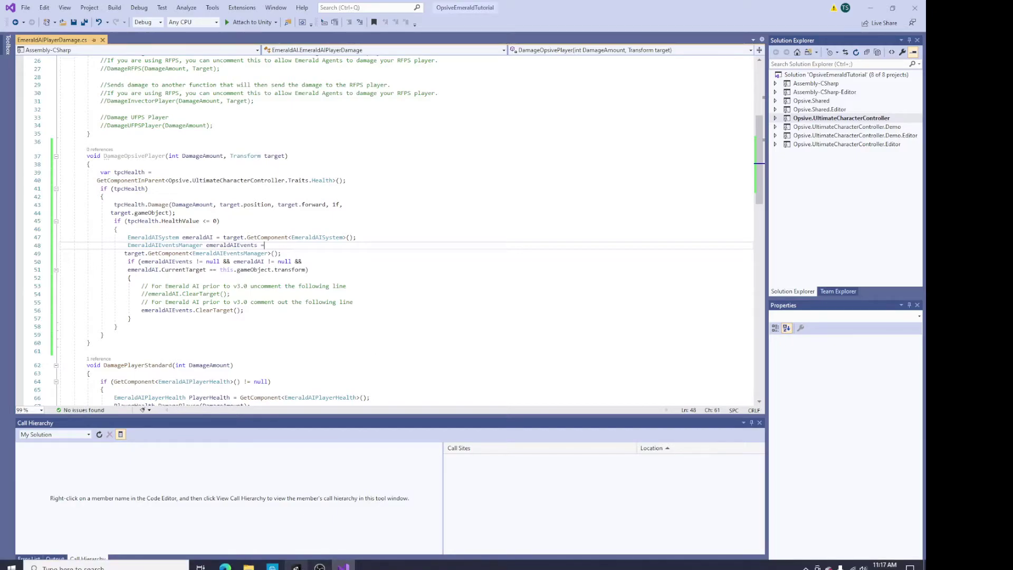
# Copy the DamageOpsivePlayer(DamageAmount, Target); line from page 3 of the integration PDF.
pyautogui.click(225, 565)
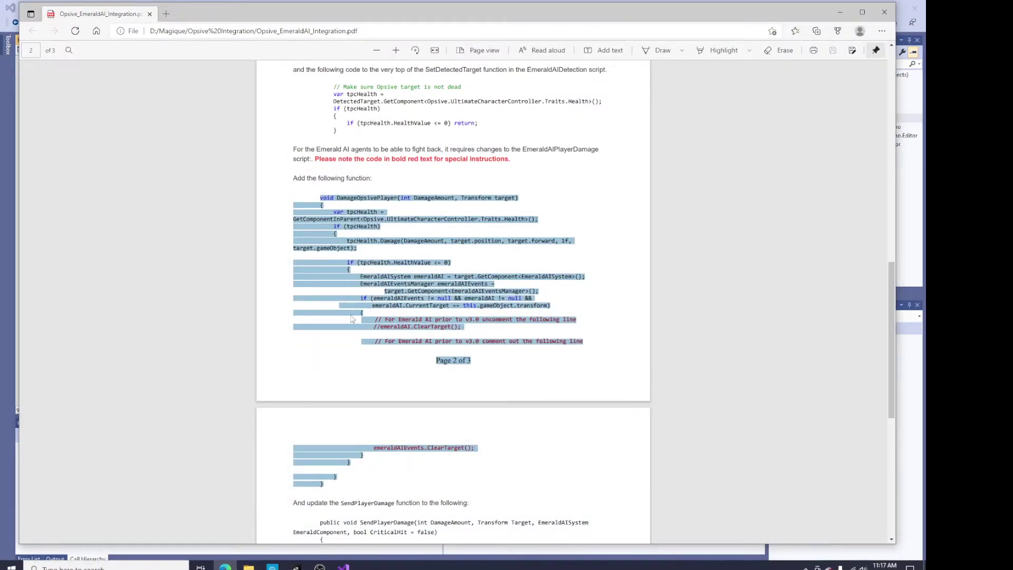
pyautogui.click(353, 318)
pyautogui.scroll(-4, 357, 299)
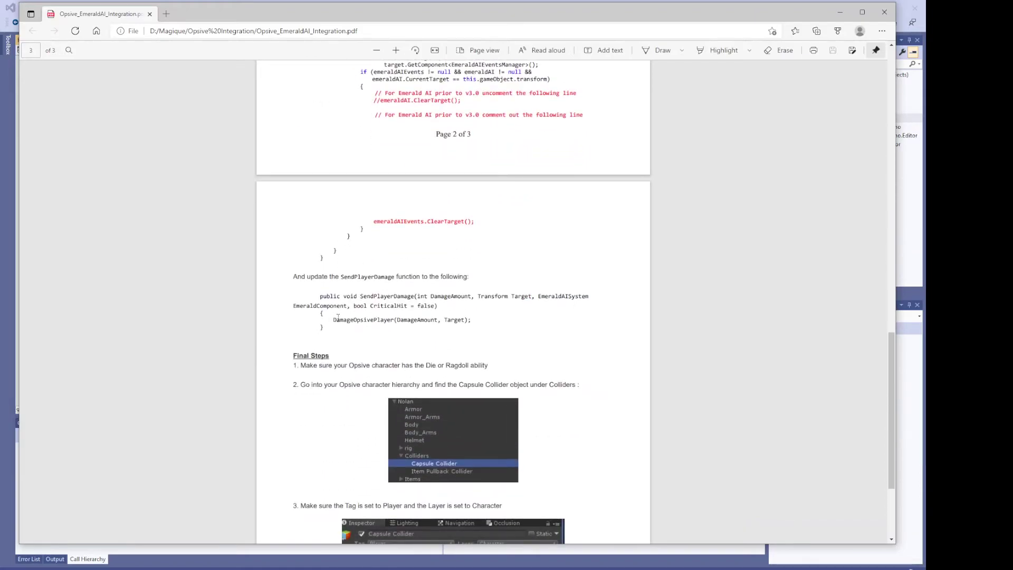
pyautogui.moveTo(334, 319); pyautogui.dragTo(468, 318)
pyautogui.hotkey('ctrl', 'c')
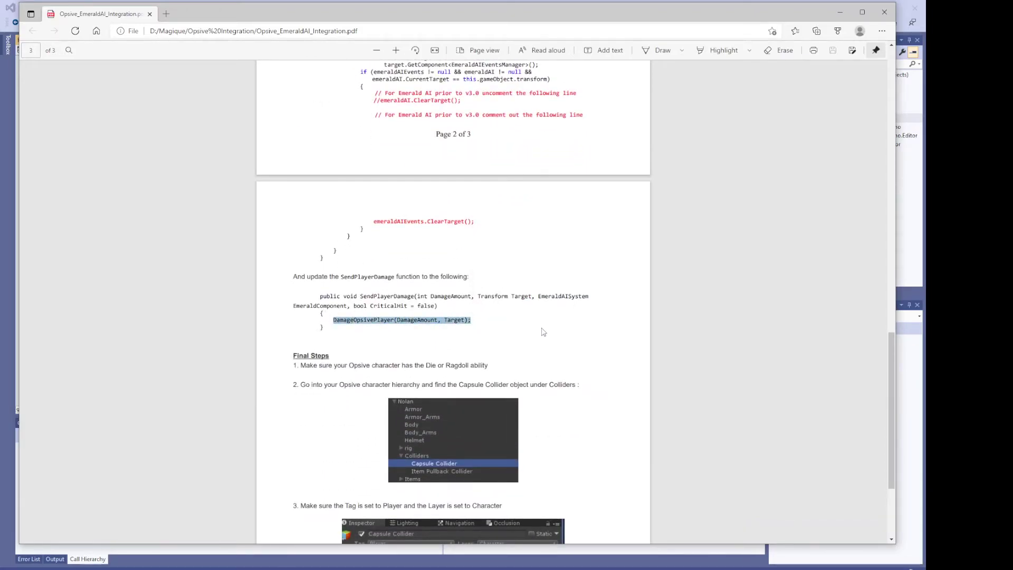
# Paste DamageOpsivePlayer(DamageAmount, Target); below the standard damage call in SendPlayerDamage and save.
pyautogui.click(840, 12)
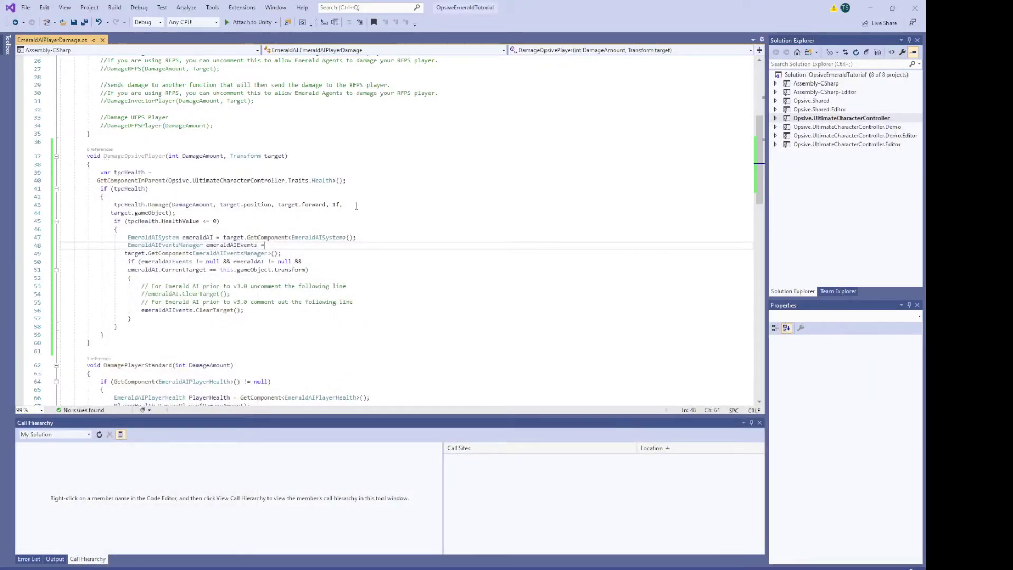
pyautogui.scroll(3, 282, 187)
pyautogui.click(188, 139)
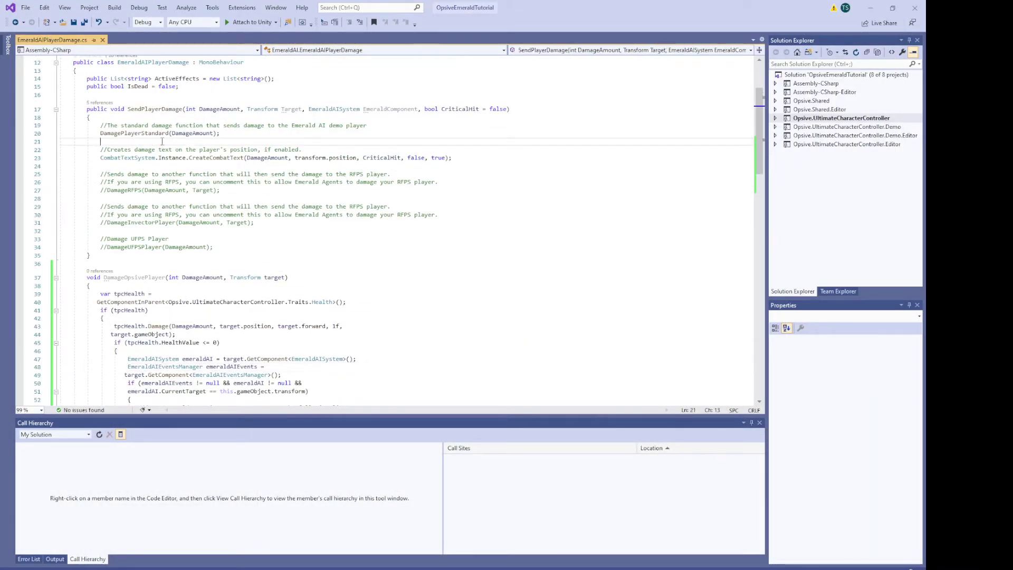
pyautogui.press('Return')
pyautogui.hotkey('ctrl', 'v')
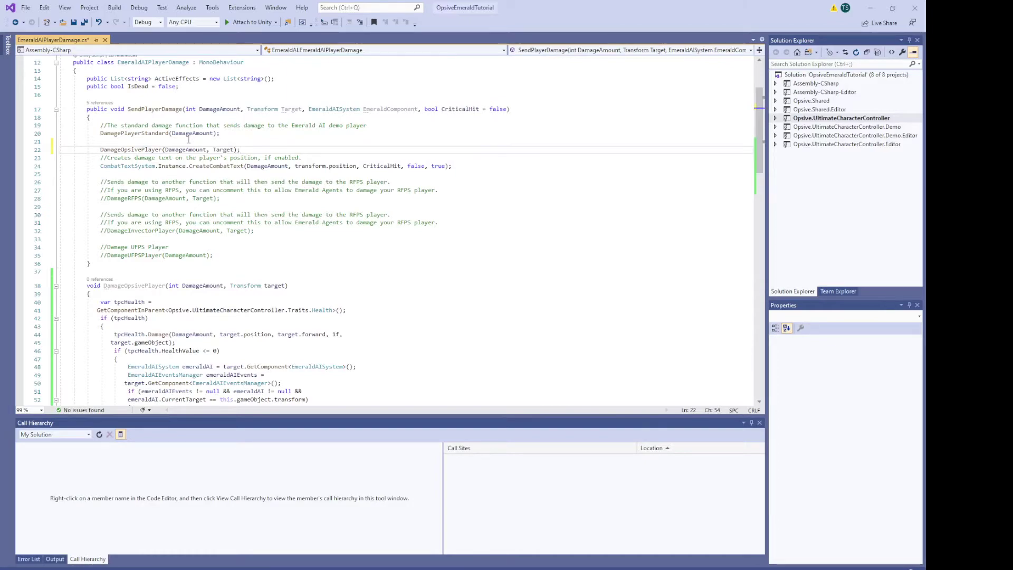
pyautogui.press('Return')
pyautogui.hotkey('ctrl', 's')
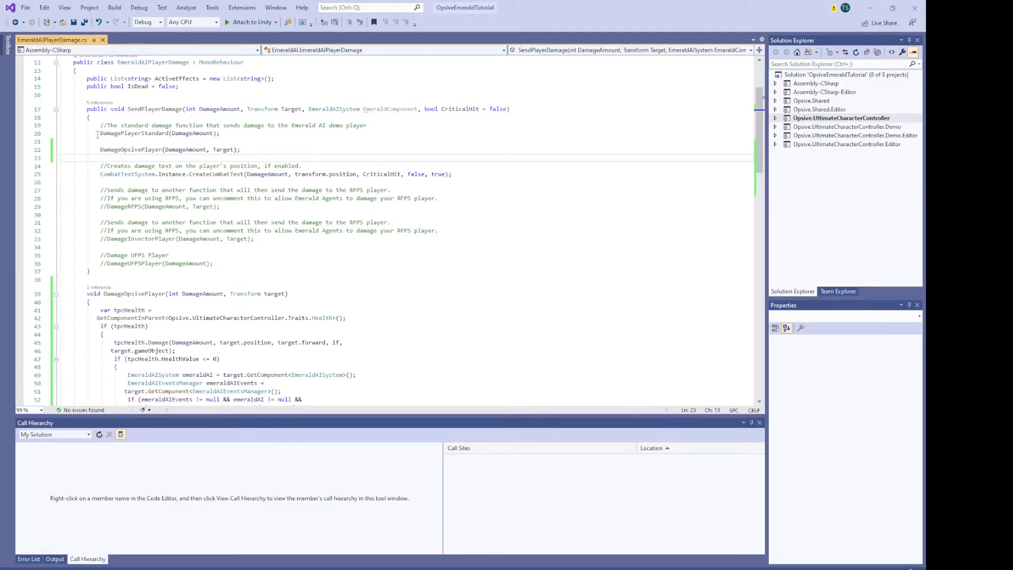
# Highlight the DamagePlayerStandard call on line 20, then bring back the integration PDF.
pyautogui.moveTo(100, 133); pyautogui.dragTo(161, 133)
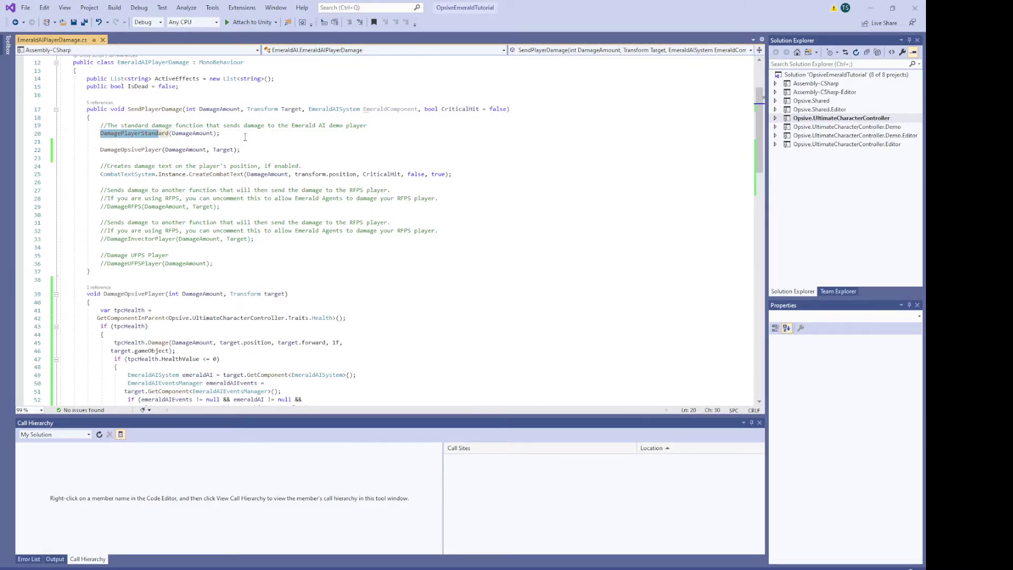
pyautogui.click(270, 133)
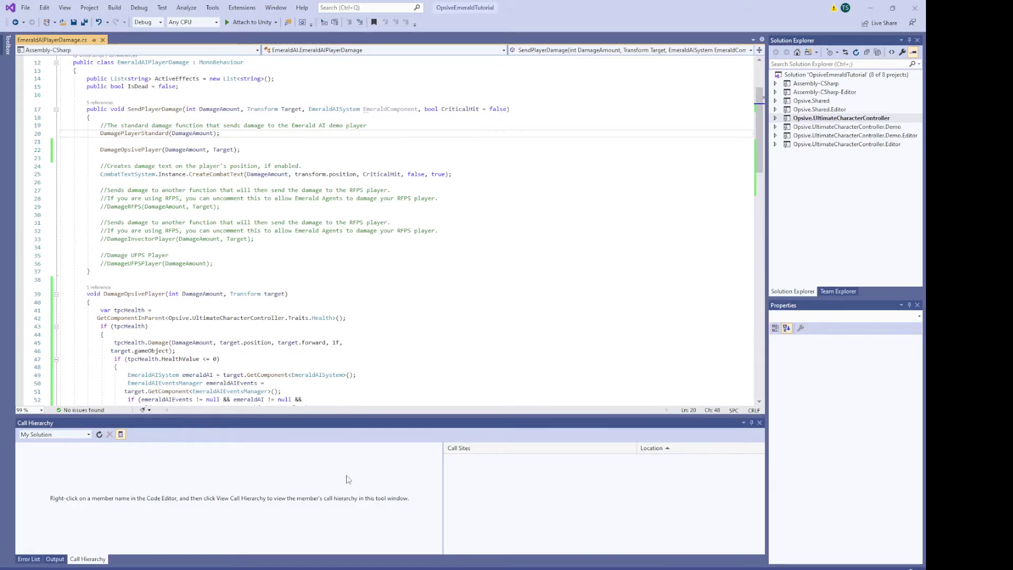
pyautogui.moveTo(341, 567)
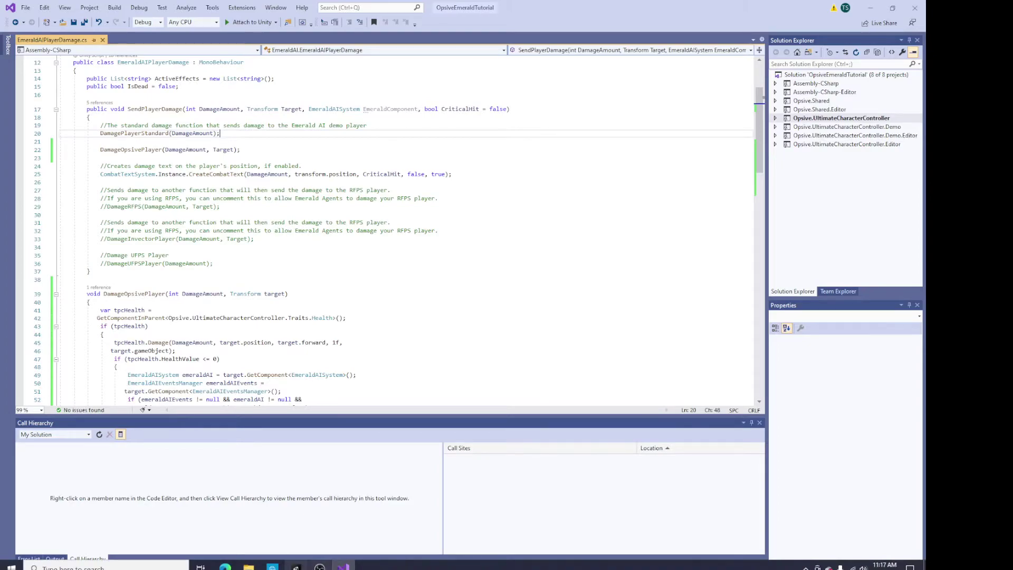
pyautogui.click(225, 567)
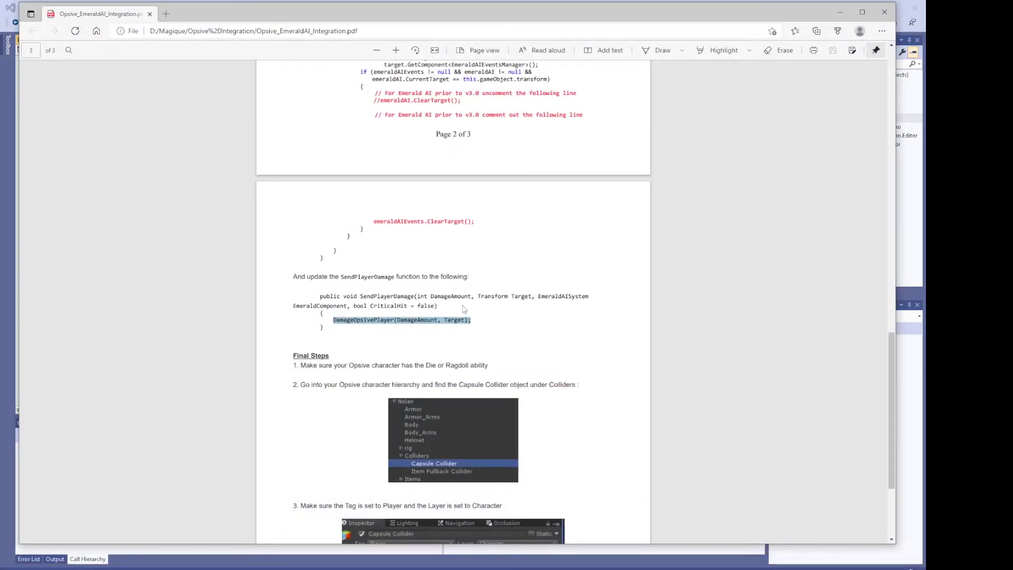
# Select the 'Make sure Opsive target is not dead' block on PDF page 2, then return to Visual Studio.
pyautogui.click(466, 310)
pyautogui.scroll(8, 509, 293)
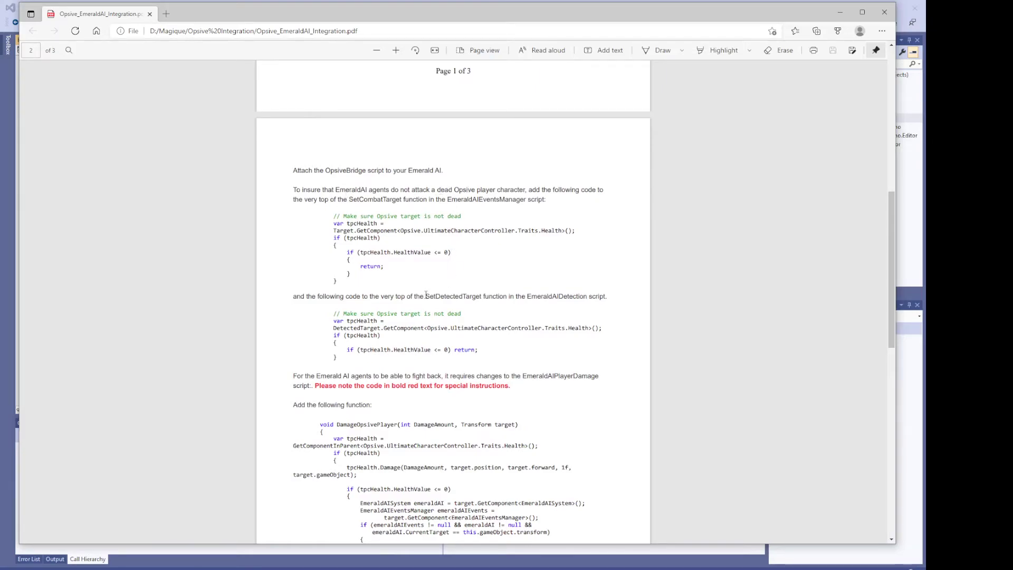
pyautogui.moveTo(334, 217); pyautogui.dragTo(342, 291)
pyautogui.hotkey('ctrl', 'c')
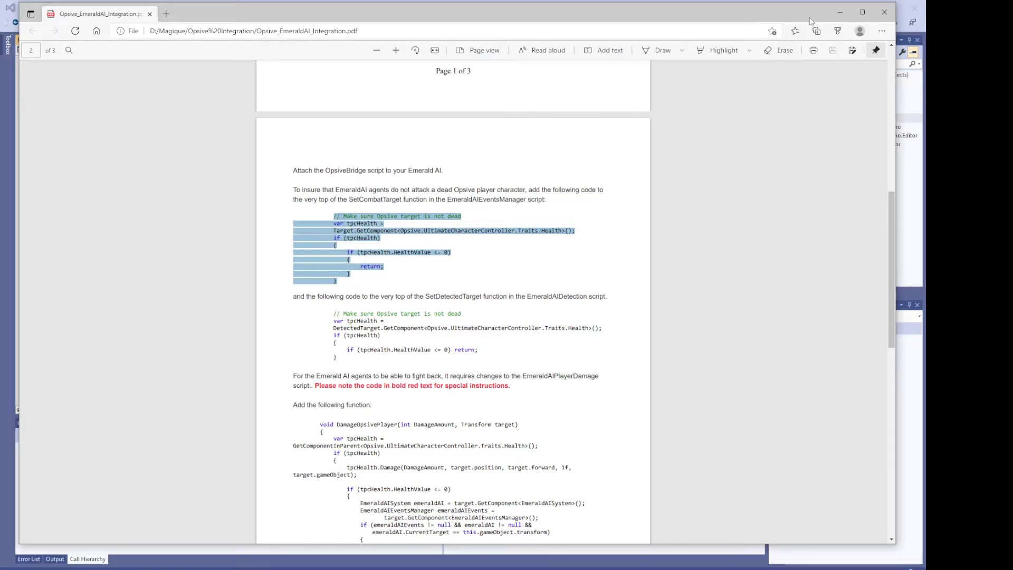
pyautogui.click(840, 11)
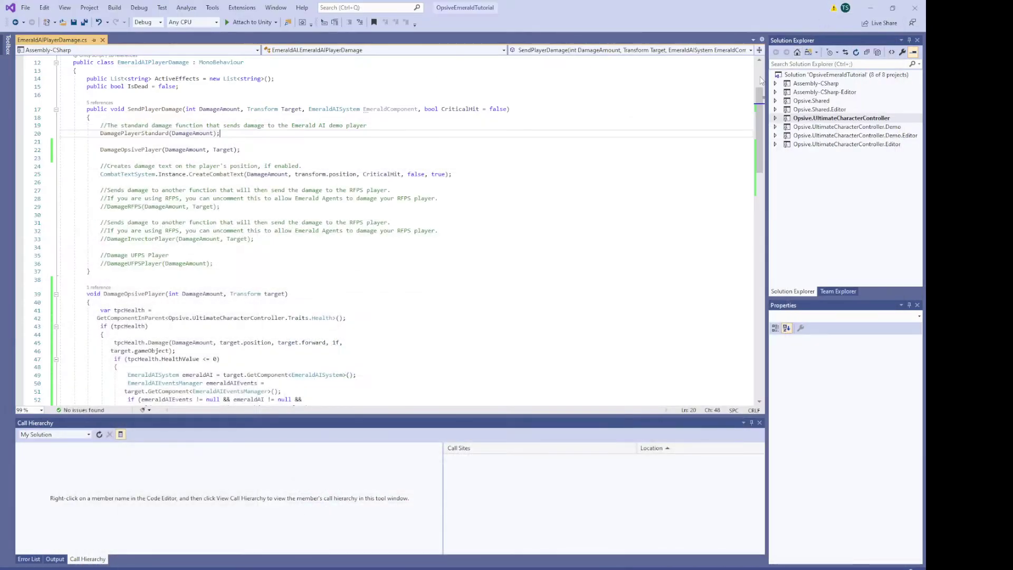
# Search the solution for 'emeraldaieventsm' and open EmeraldAIEventsManager.cs.
pyautogui.click(812, 63)
pyautogui.write('emerald')
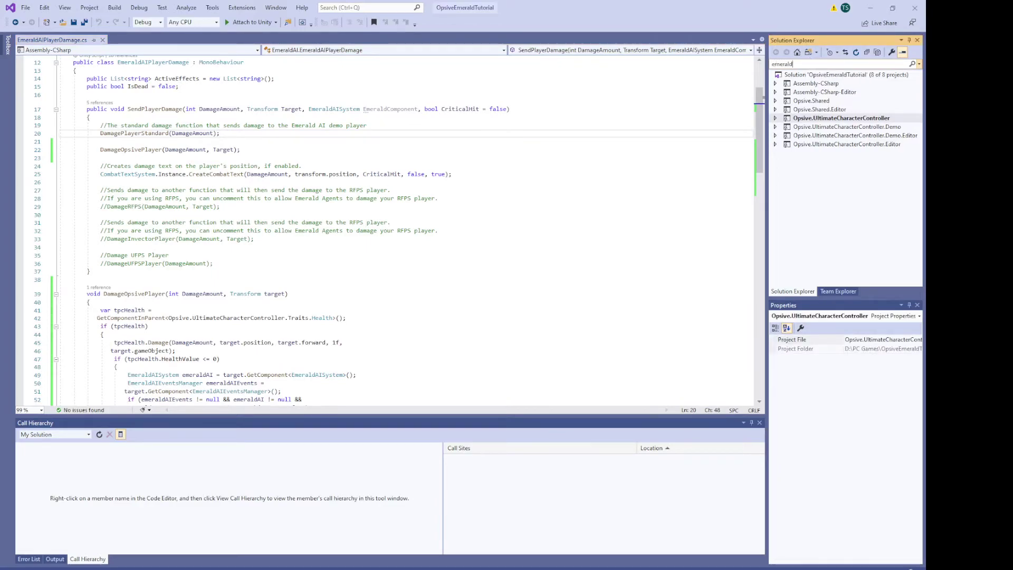
pyautogui.write('aieventsm')
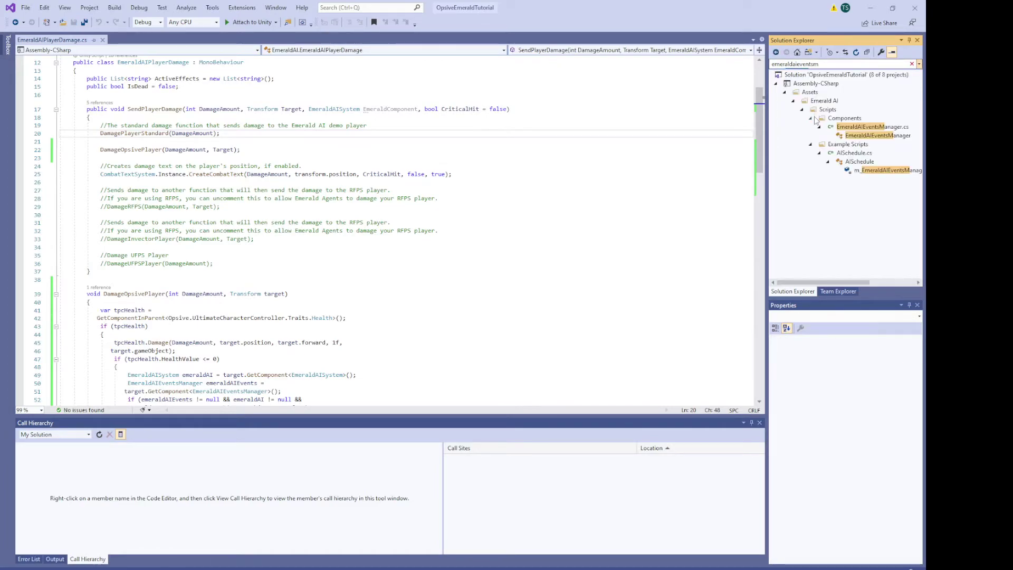
pyautogui.doubleClick(855, 127)
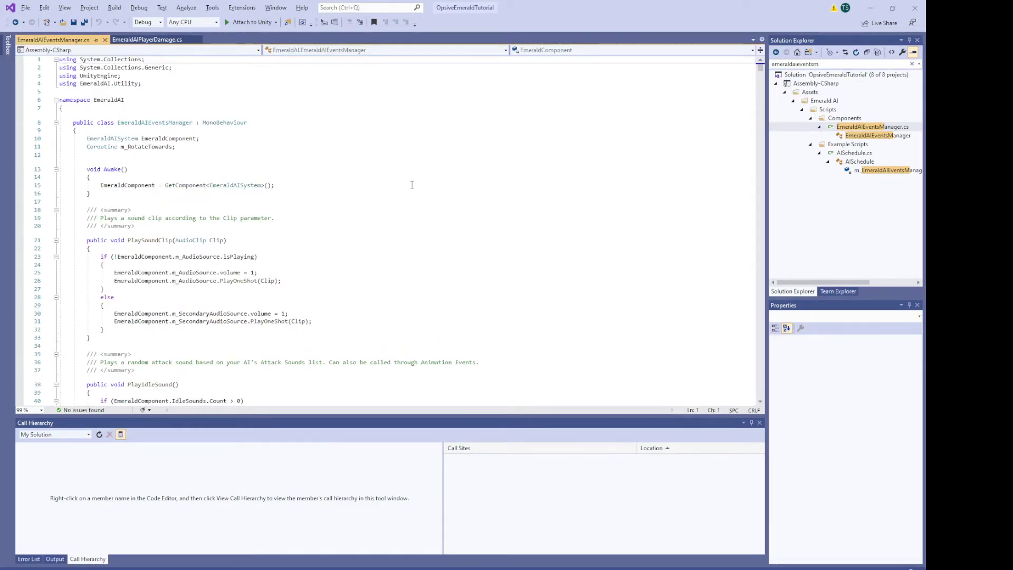
pyautogui.hotkey('alt', 'Tab')
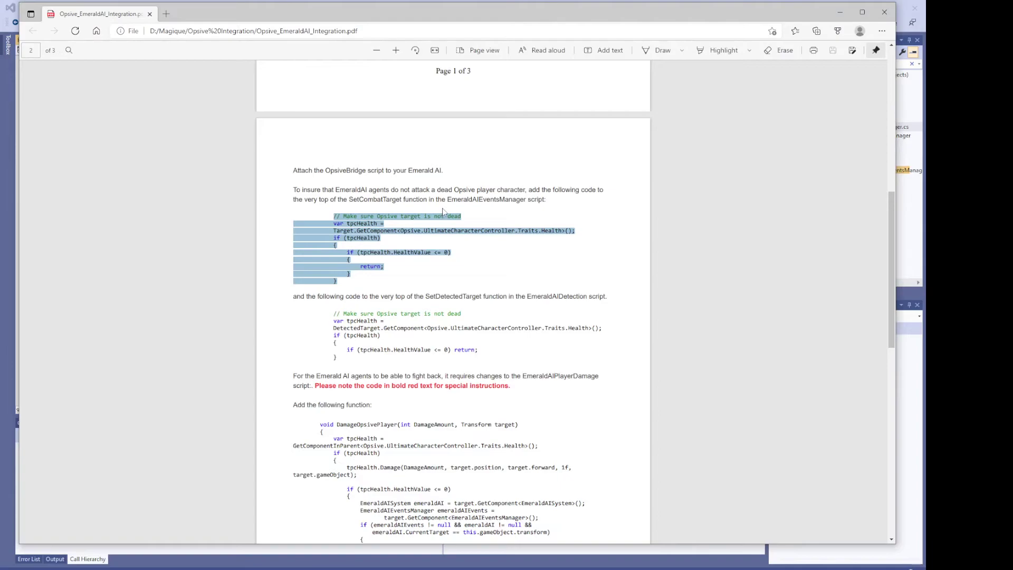
pyautogui.click(348, 200)
pyautogui.hotkey('alt', 'Tab')
# Insert the dead-target check atop SetCombatTarget, save, then select the SetDetectedTarget check in the PDF.
pyautogui.click(334, 215)
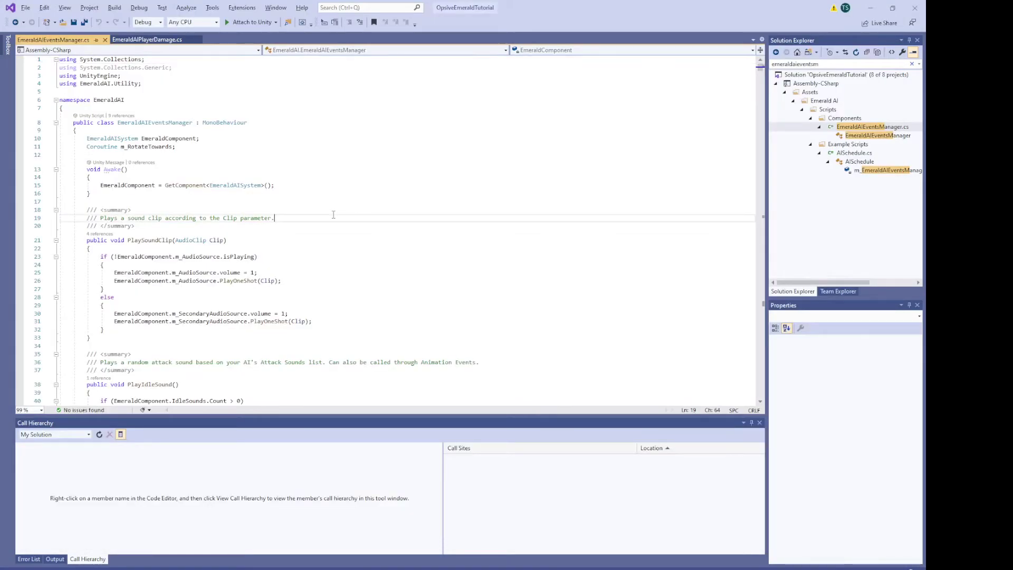
pyautogui.hotkey('ctrl', 'f')
pyautogui.write('setcombat')
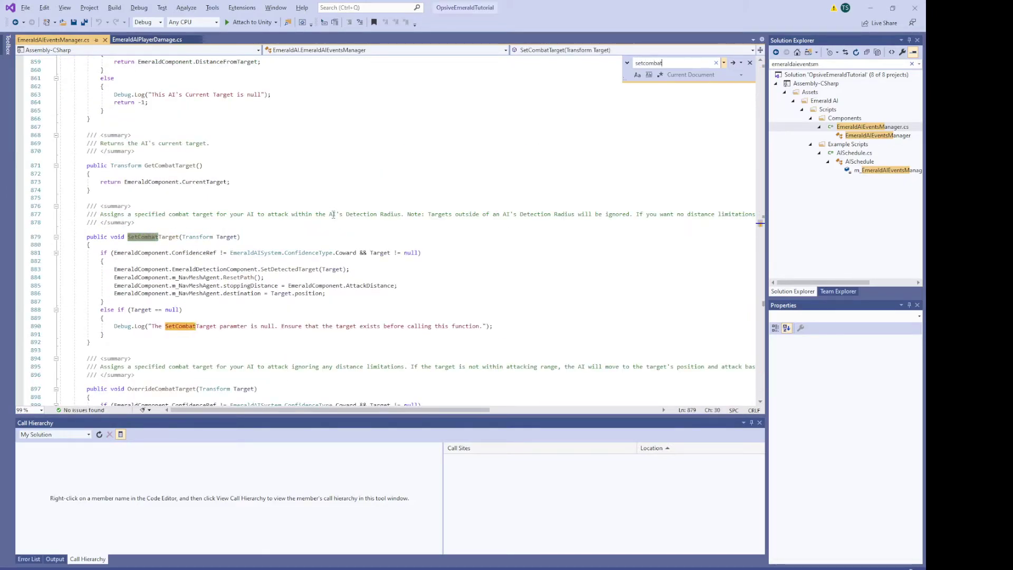
pyautogui.write('target')
pyautogui.press('Escape')
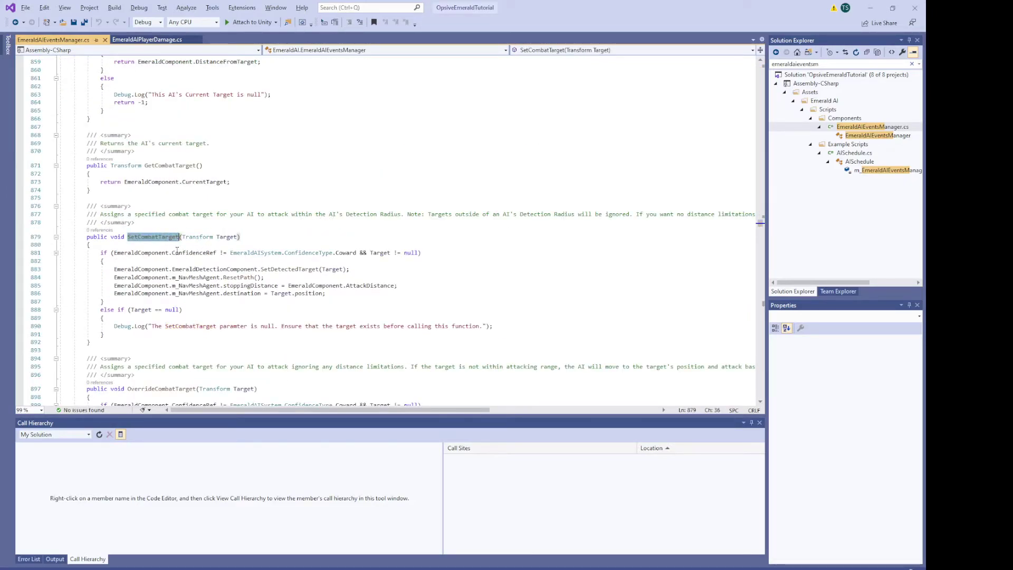
pyautogui.click(178, 247)
pyautogui.press('Return')
pyautogui.hotkey('ctrl', 'v')
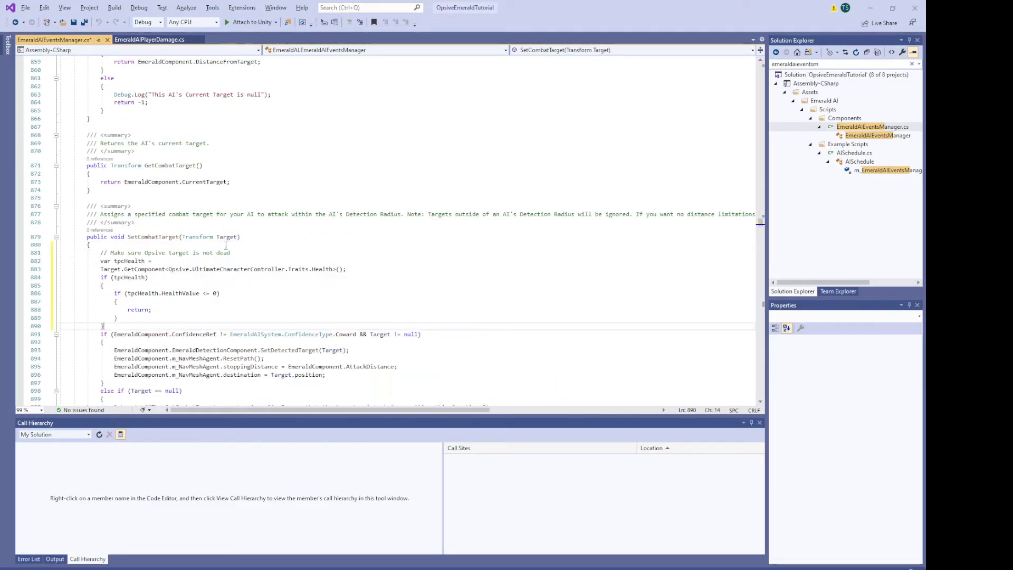
pyautogui.press('Return')
pyautogui.hotkey('ctrl', 's')
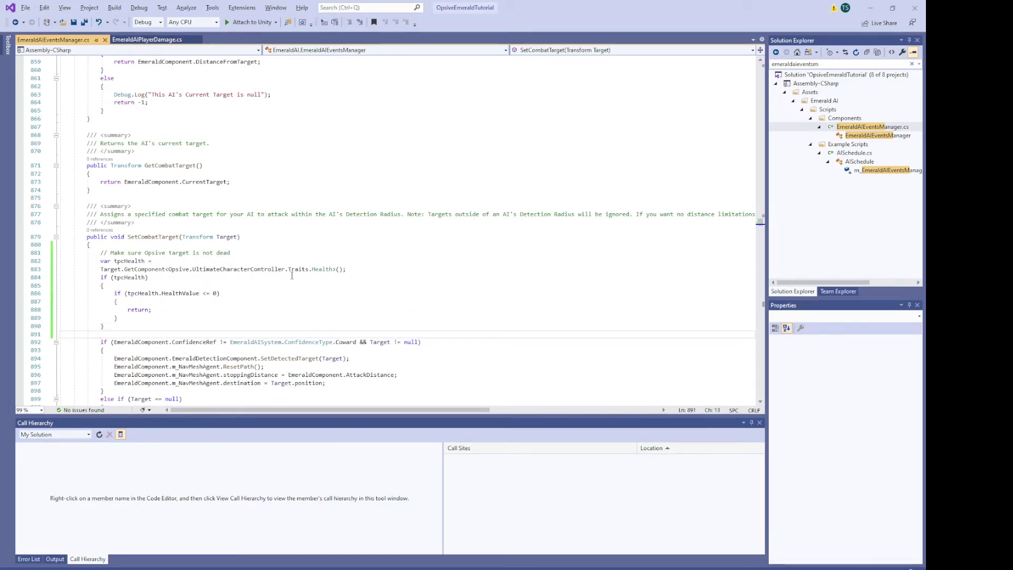
pyautogui.hotkey('alt', 'Tab')
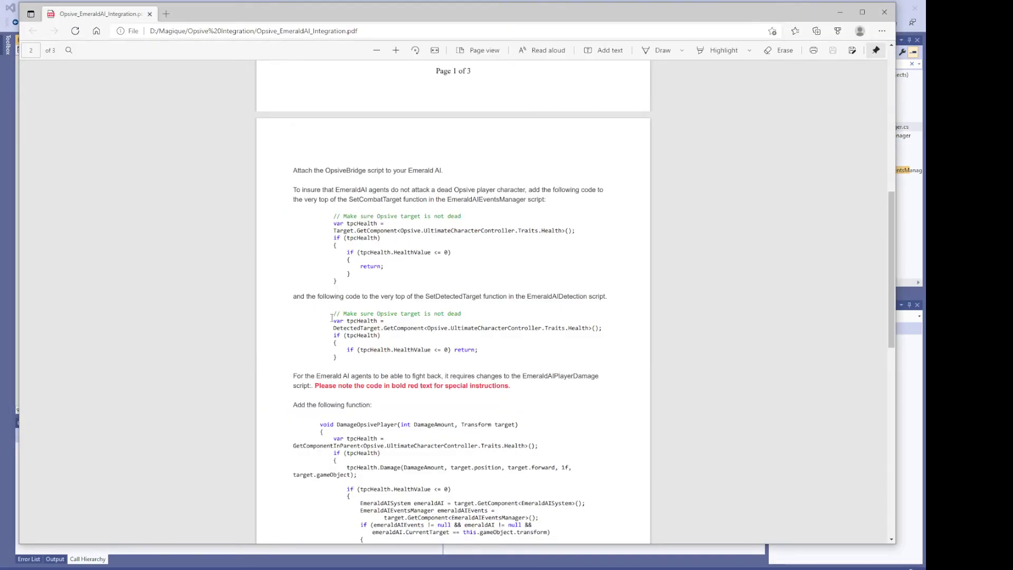
pyautogui.moveTo(333, 315); pyautogui.dragTo(347, 364)
pyautogui.hotkey('ctrl', 'c')
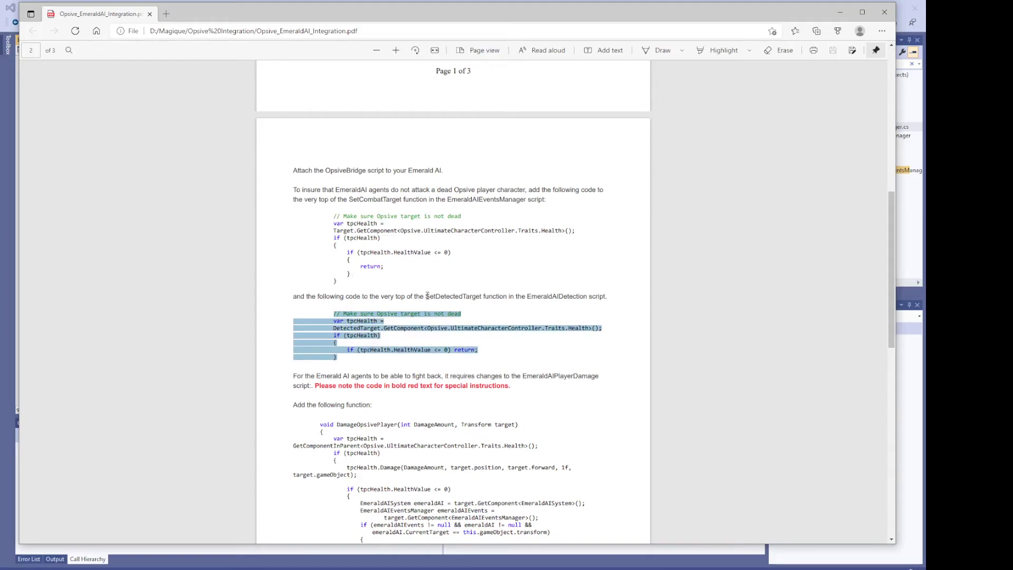
# Search the solution for 'emeraldaidet' and open EmeraldAIDetection.cs.
pyautogui.hotkey('alt', 'Tab')
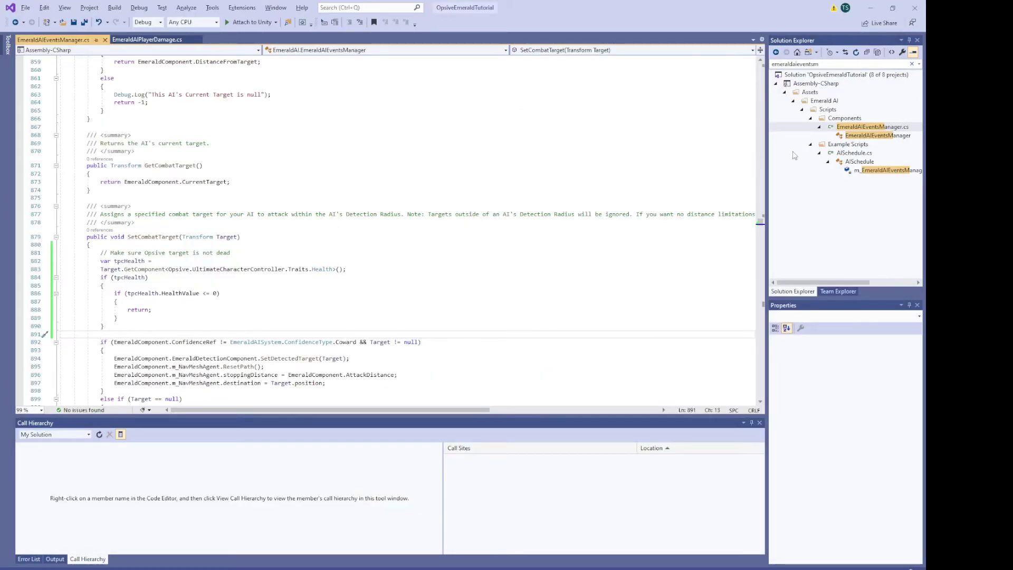
pyautogui.click(824, 64)
pyautogui.write('e')
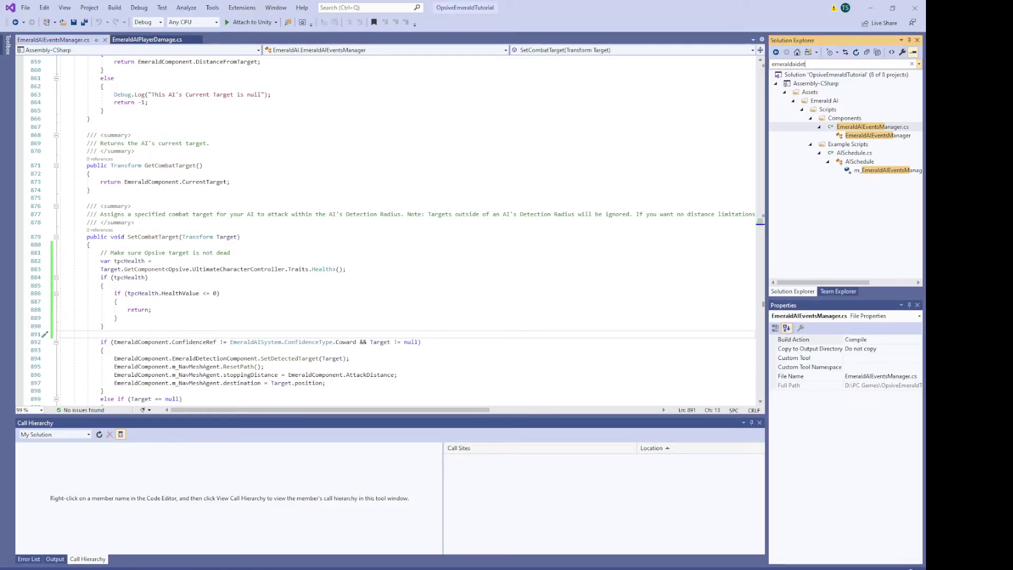
pyautogui.write('meraldaidet')
pyautogui.press('Down')
pyautogui.press('Return')
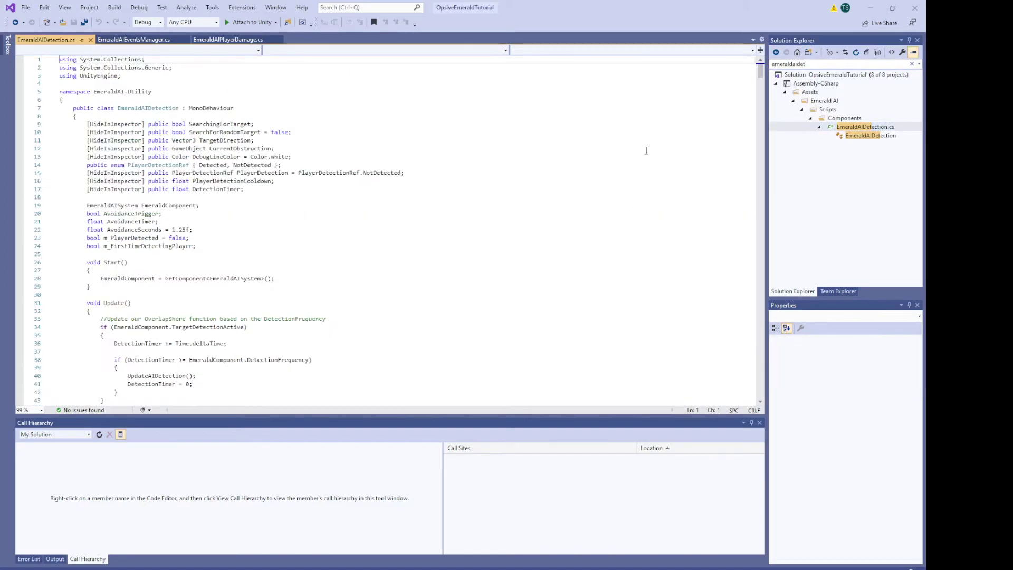
pyautogui.hotkey('alt', 'Tab')
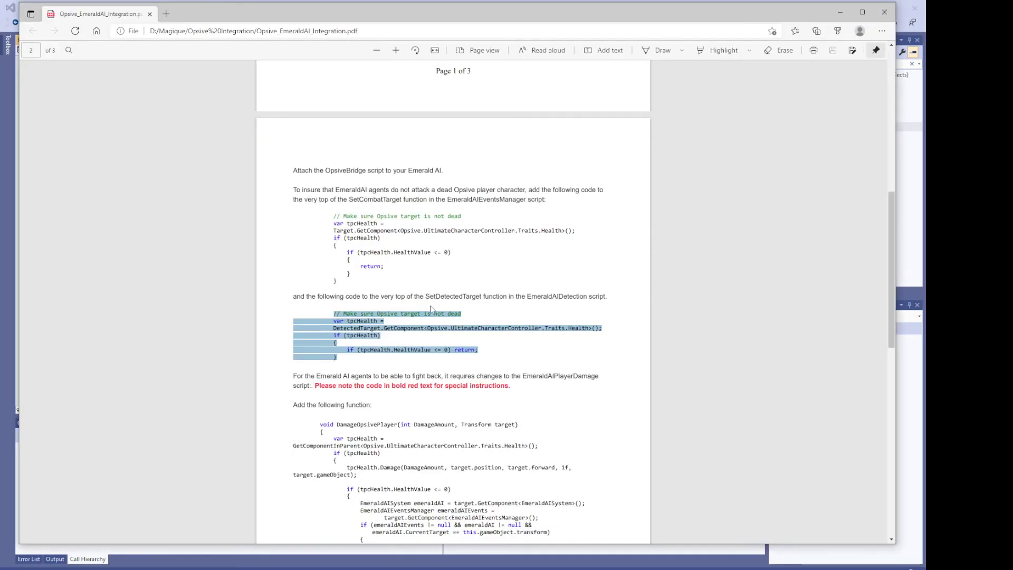
pyautogui.hotkey('alt', 'Tab')
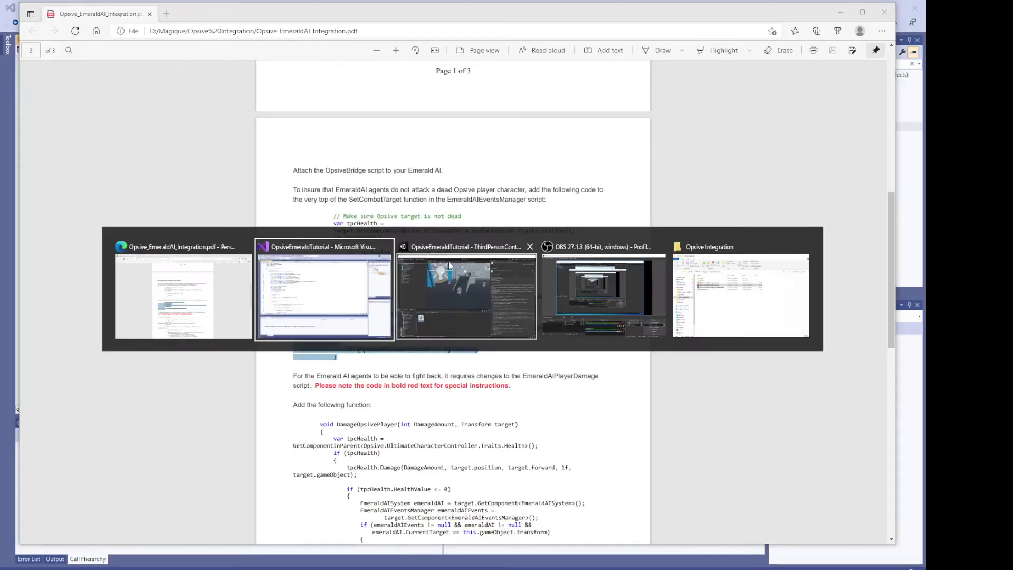
# Find SetDetectedTarget(, paste the Opsive health check after its opening brace, and save.
pyautogui.hotkey('ctrl', 'f')
pyautogui.write('setdete')
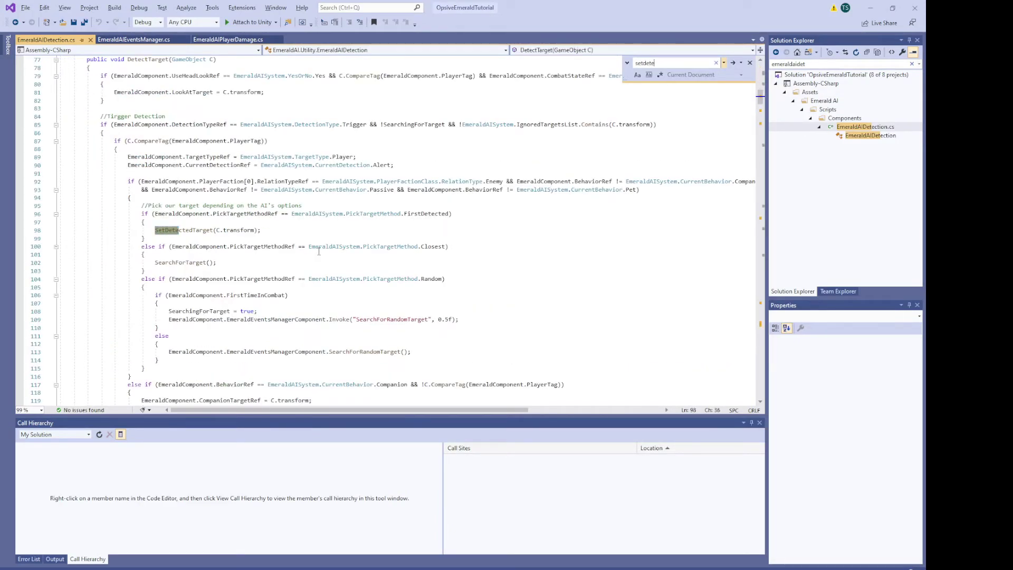
pyautogui.write('ctedtarget(')
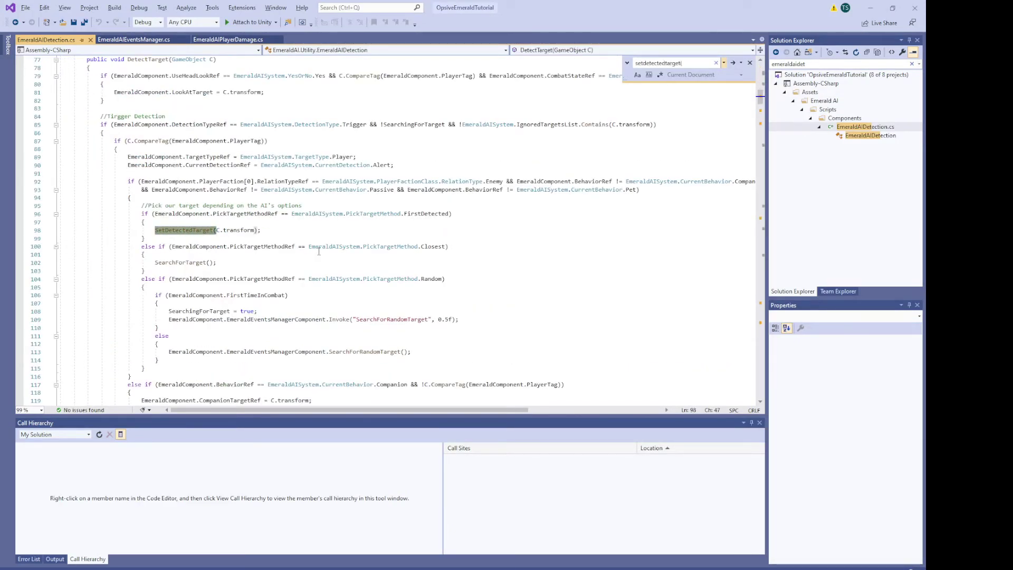
pyautogui.press('Return')
pyautogui.press('Return')
pyautogui.press('Return')
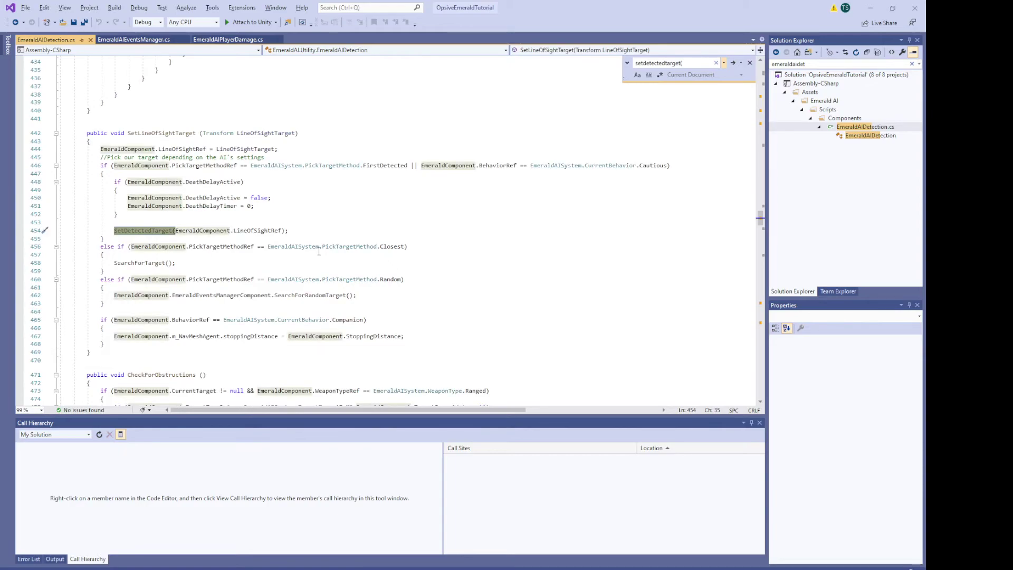
pyautogui.press('Return')
pyautogui.press('Return')
pyautogui.press('Return')
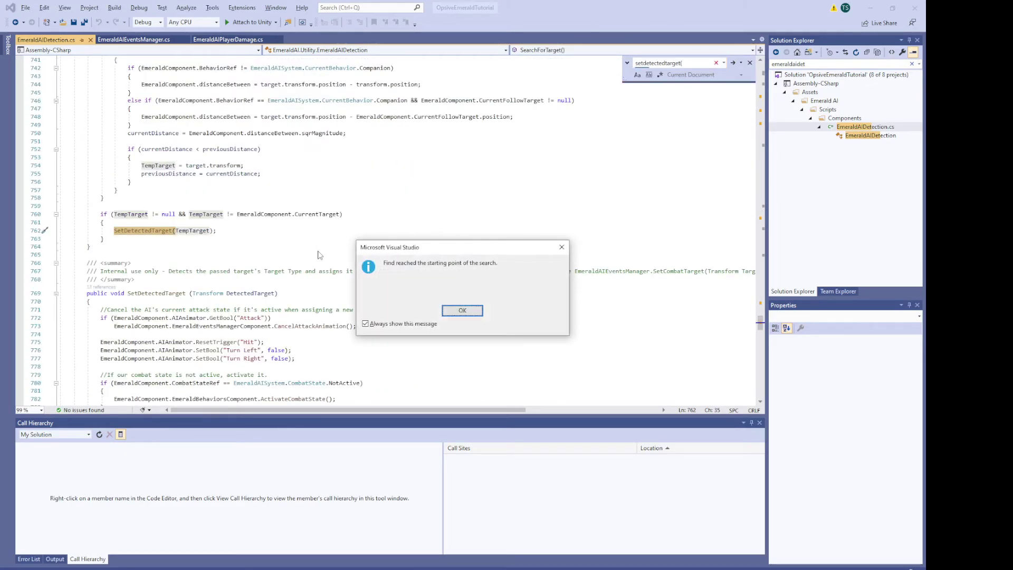
pyautogui.press('Return')
pyautogui.click(178, 301)
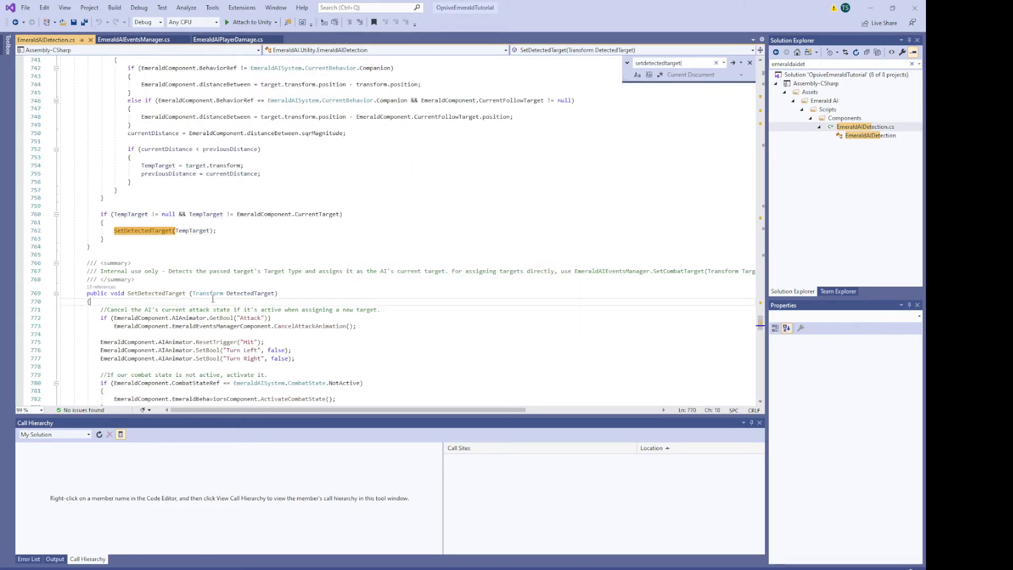
pyautogui.hotkey('ctrl', 'v')
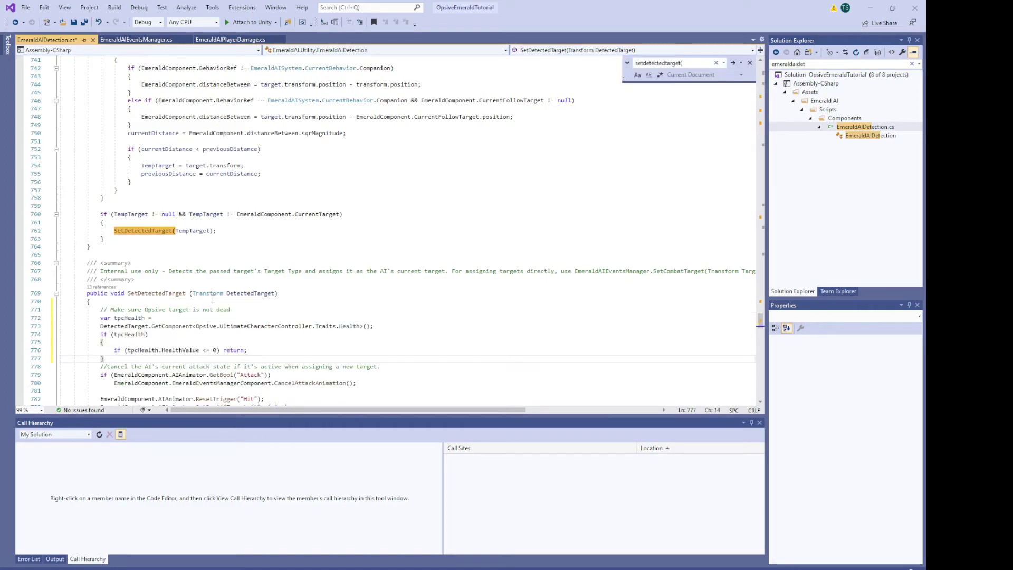
pyautogui.press('Return')
pyautogui.hotkey('ctrl', 's')
pyautogui.press('Escape')
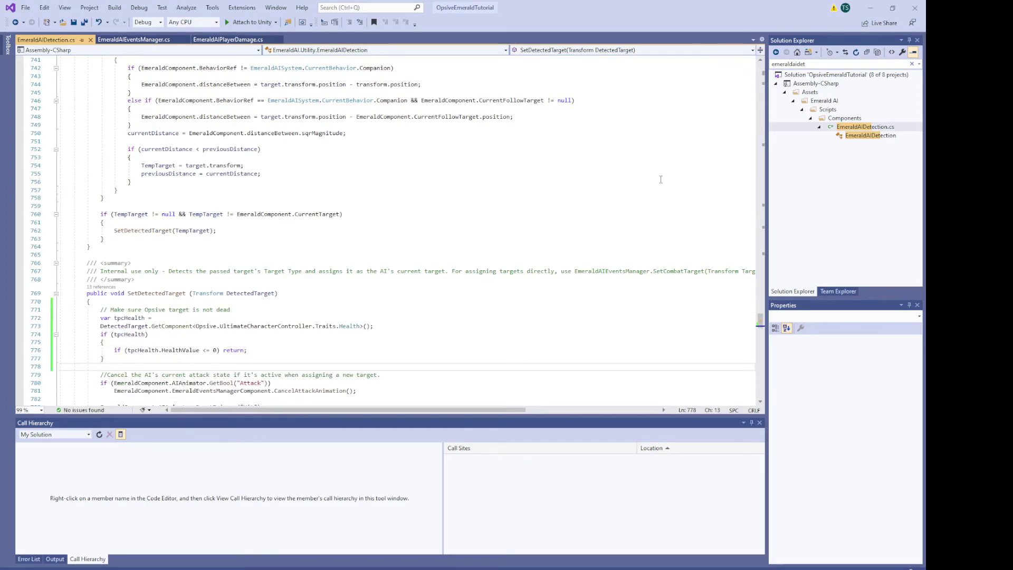
# Minimize the Edge guide so Unity reloads scripts, then scroll to page 3's Final Steps.
pyautogui.click(870, 7)
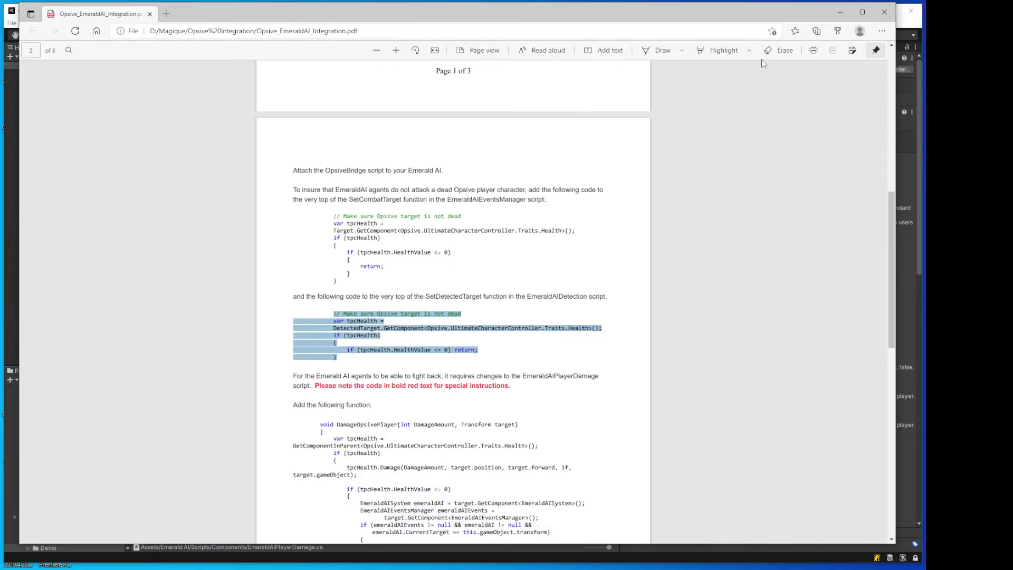
pyautogui.click(840, 12)
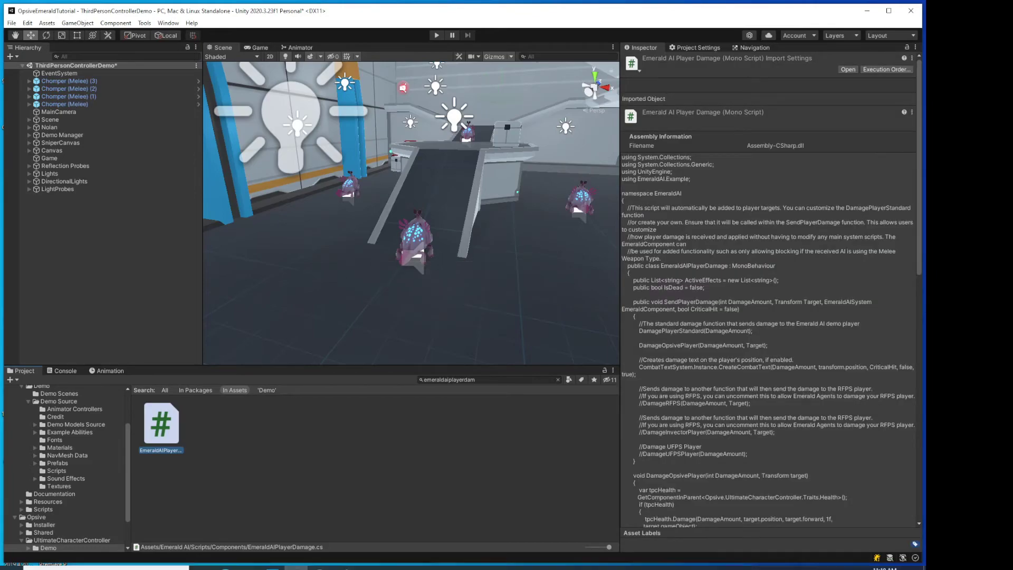
pyautogui.click(226, 532)
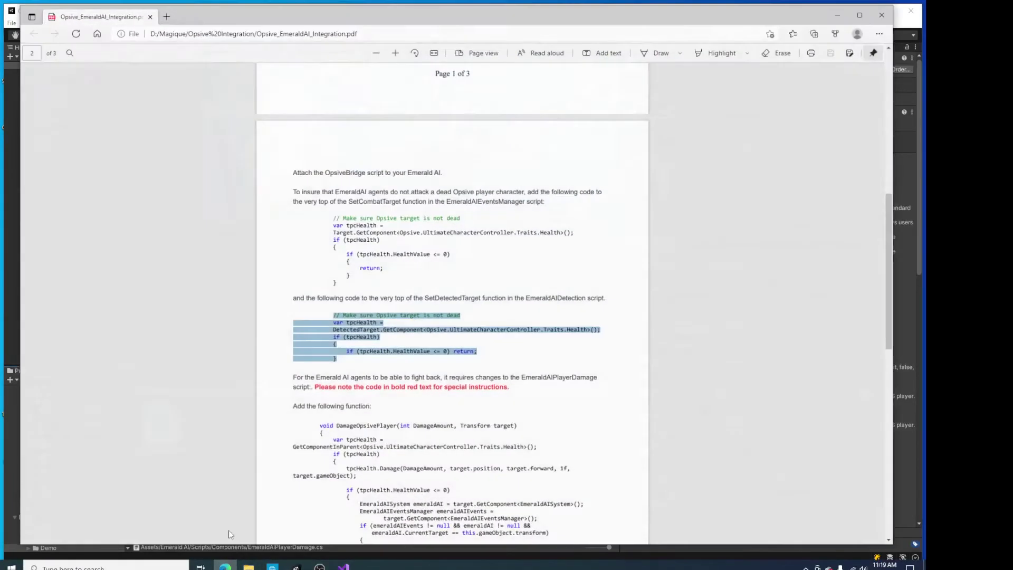
pyautogui.click(374, 361)
pyautogui.scroll(-12, 369, 342)
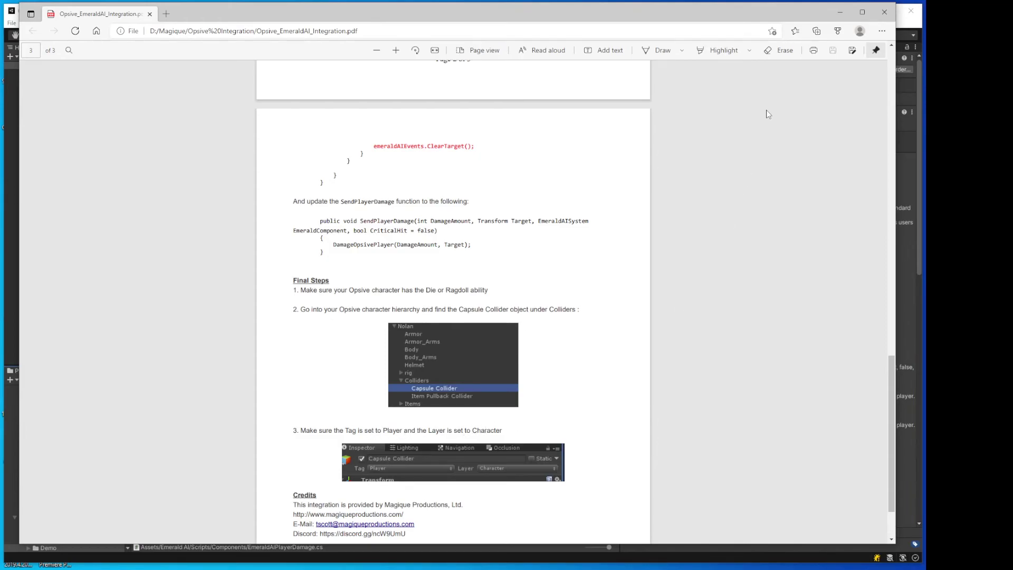
# Expand Nolan > Colliders and set the Capsule Collider's tag to Player.
pyautogui.click(839, 14)
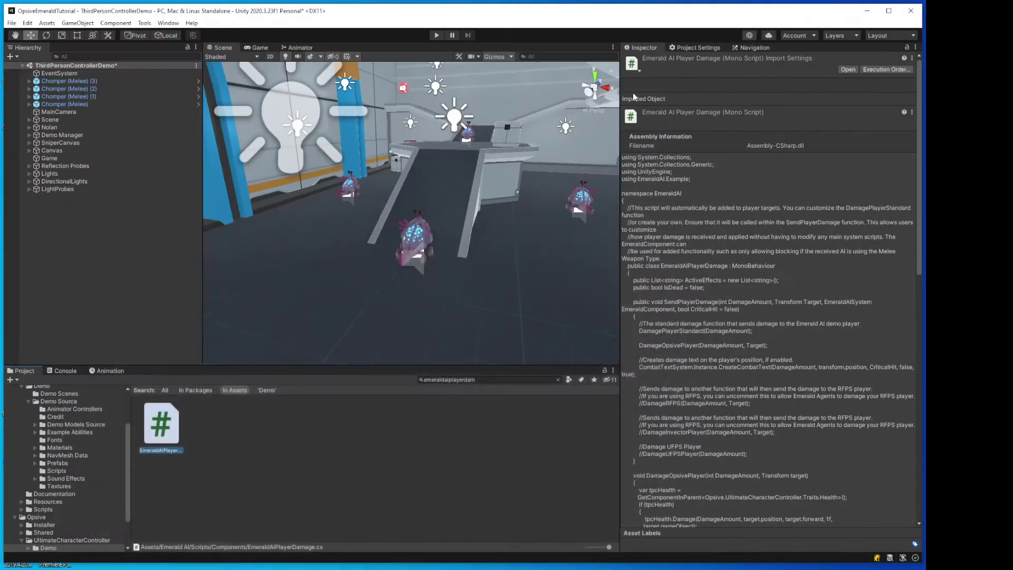
pyautogui.click(30, 127)
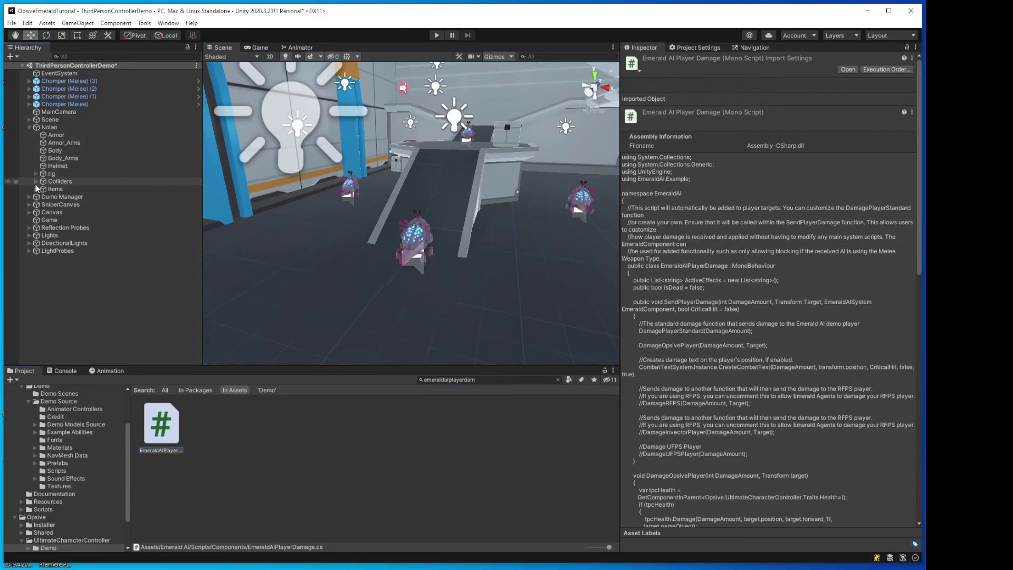
pyautogui.click(35, 182)
pyautogui.click(65, 189)
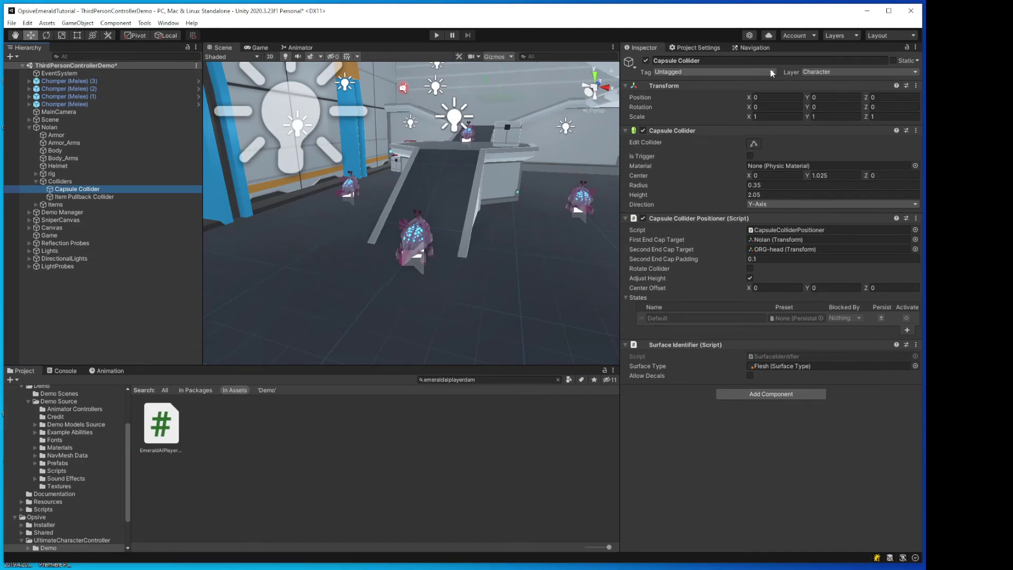
pyautogui.click(749, 71)
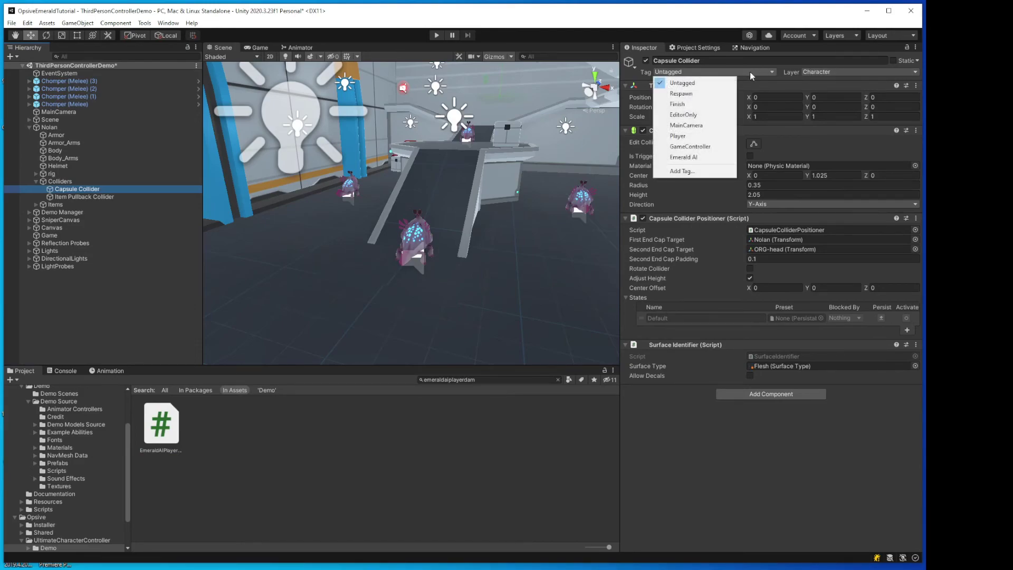
pyautogui.click(699, 137)
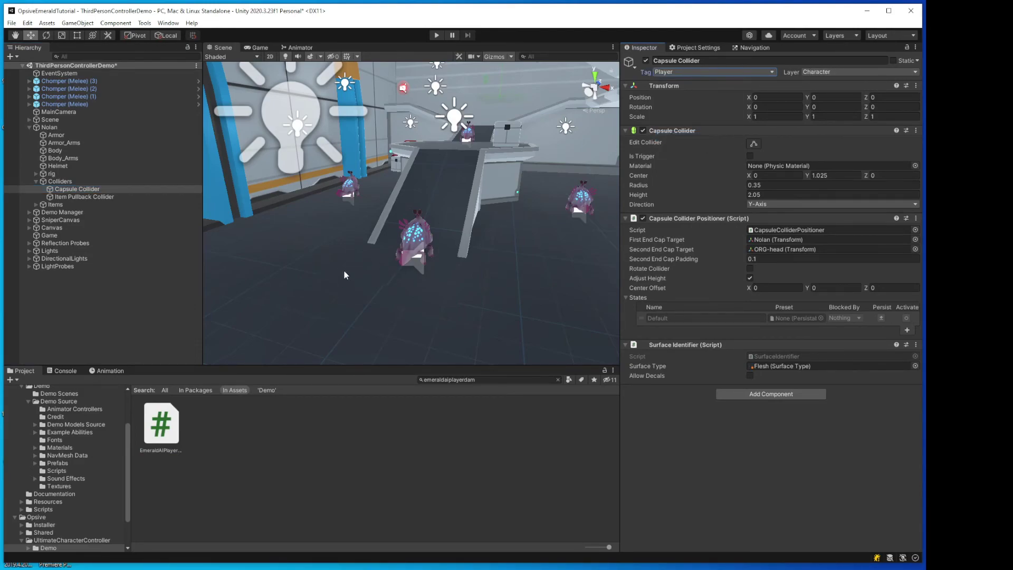
# Re-check the integration guide's earlier instructions, then return to Unity.
pyautogui.hotkey('alt', 'Tab')
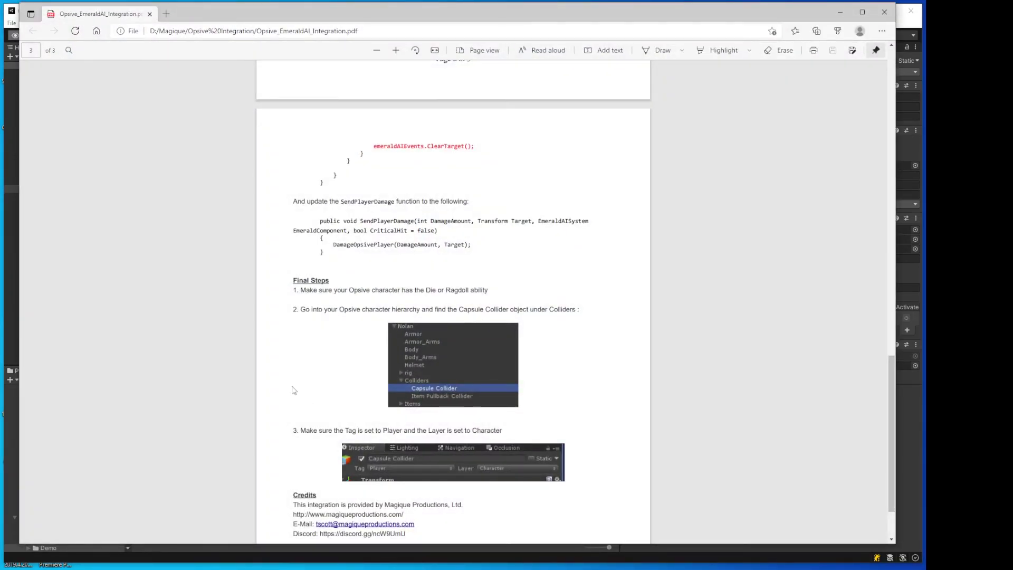
pyautogui.scroll(10, 294, 389)
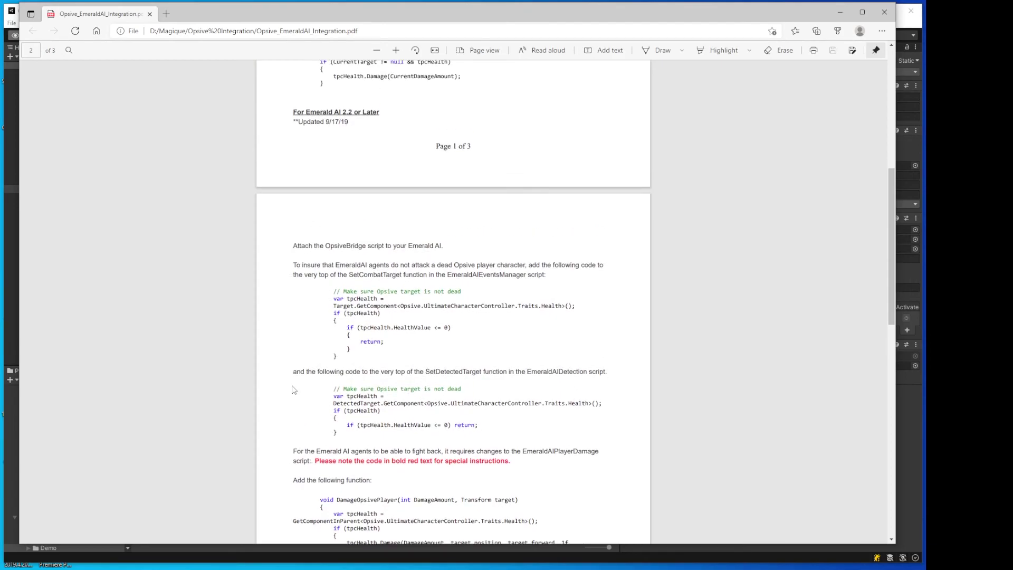
pyautogui.scroll(3, 294, 390)
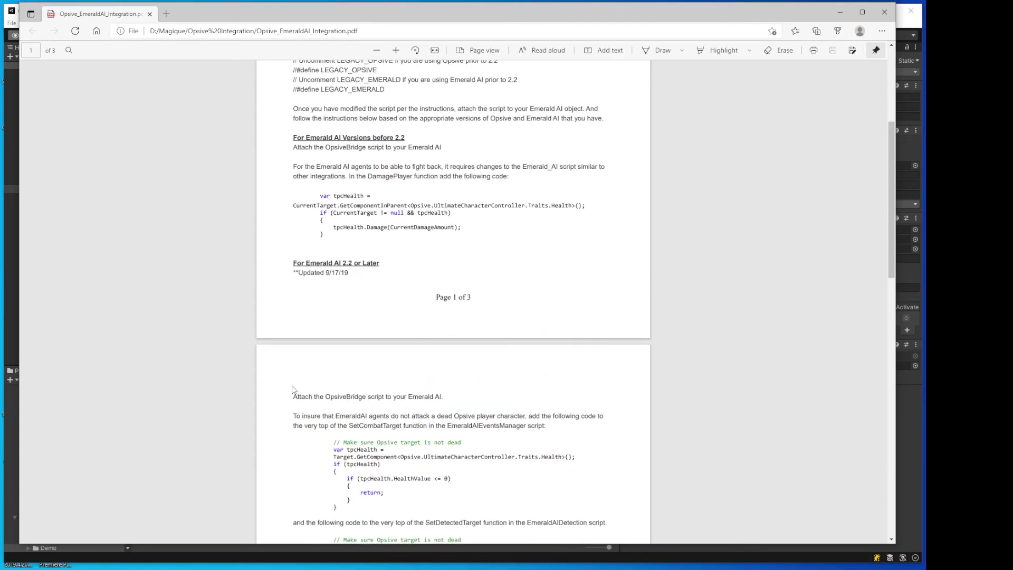
pyautogui.click(839, 12)
# Save the scene, play-test in the Game view walking Nolan forward with W, then stop.
pyautogui.click(11, 23)
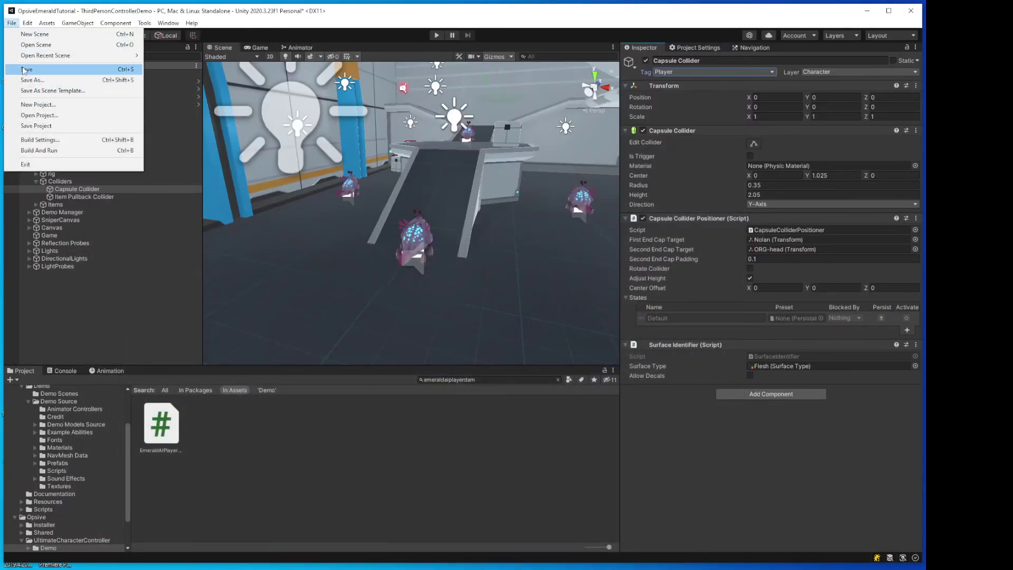
pyautogui.click(25, 70)
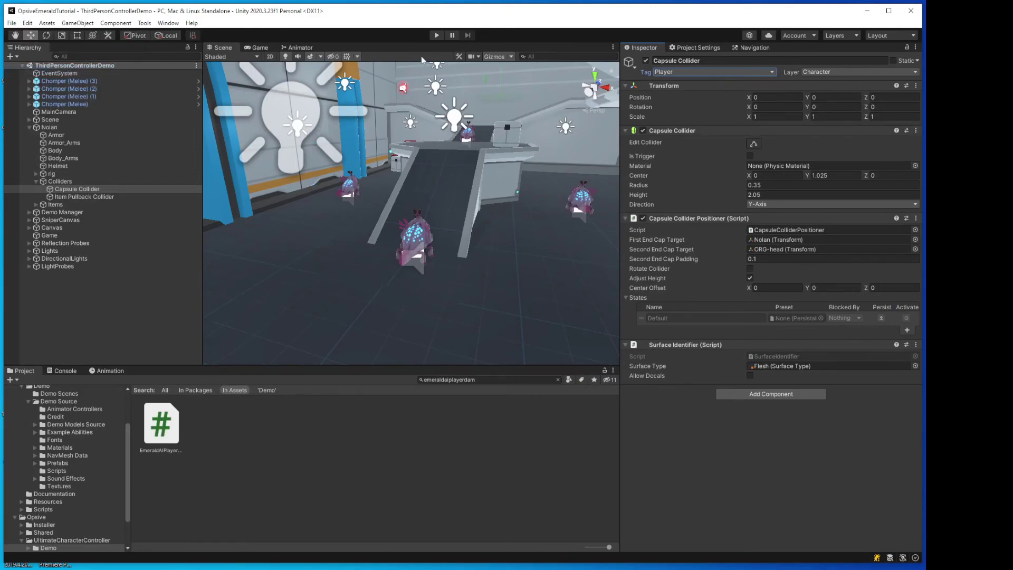
pyautogui.click(259, 48)
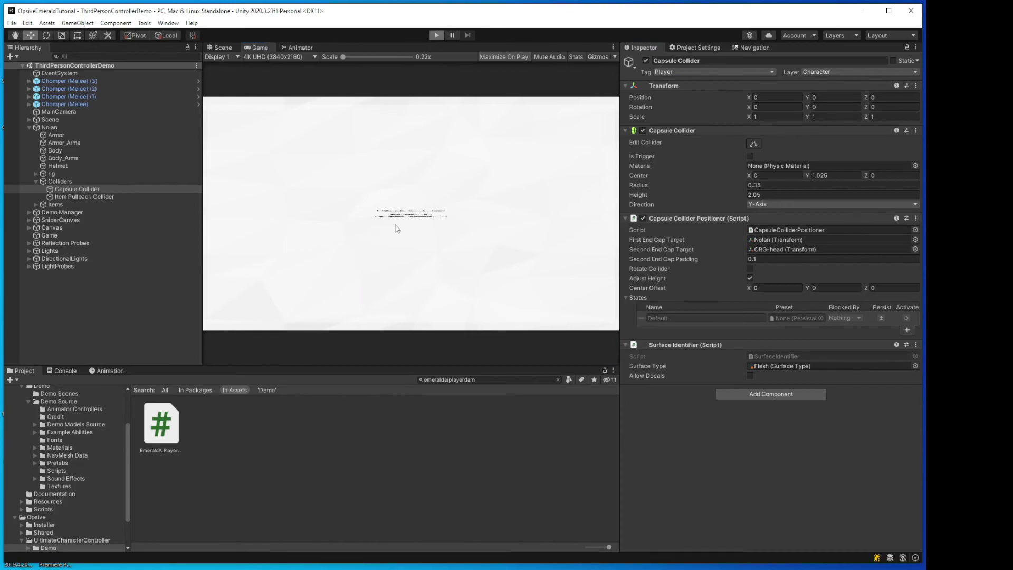
pyautogui.press('w')
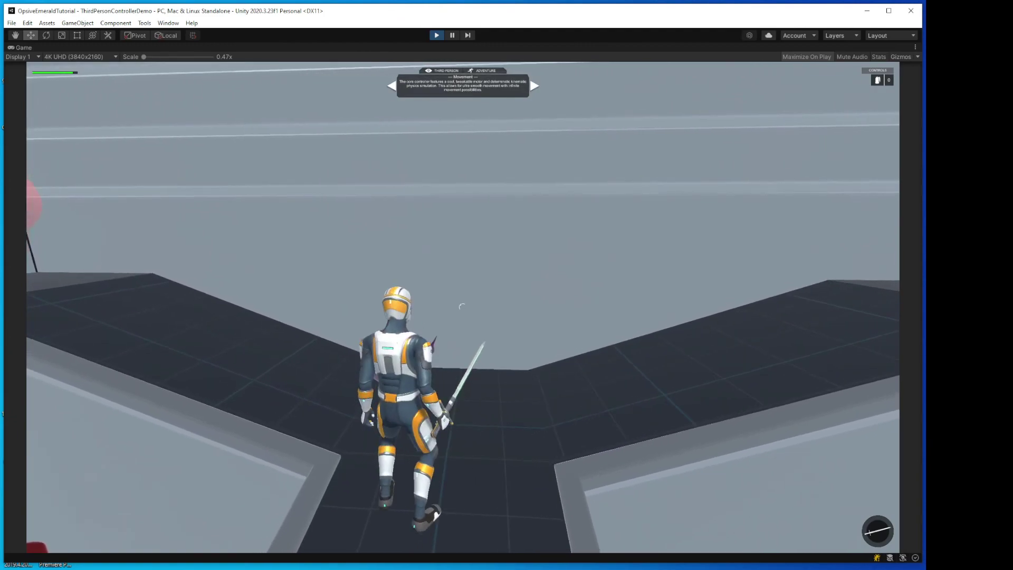
pyautogui.press('Escape')
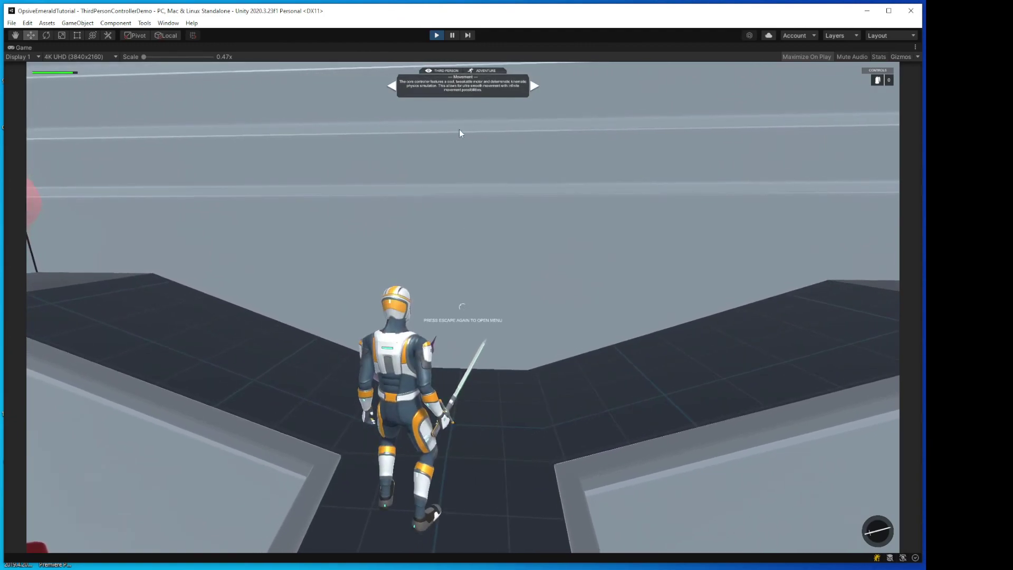
pyautogui.click(436, 36)
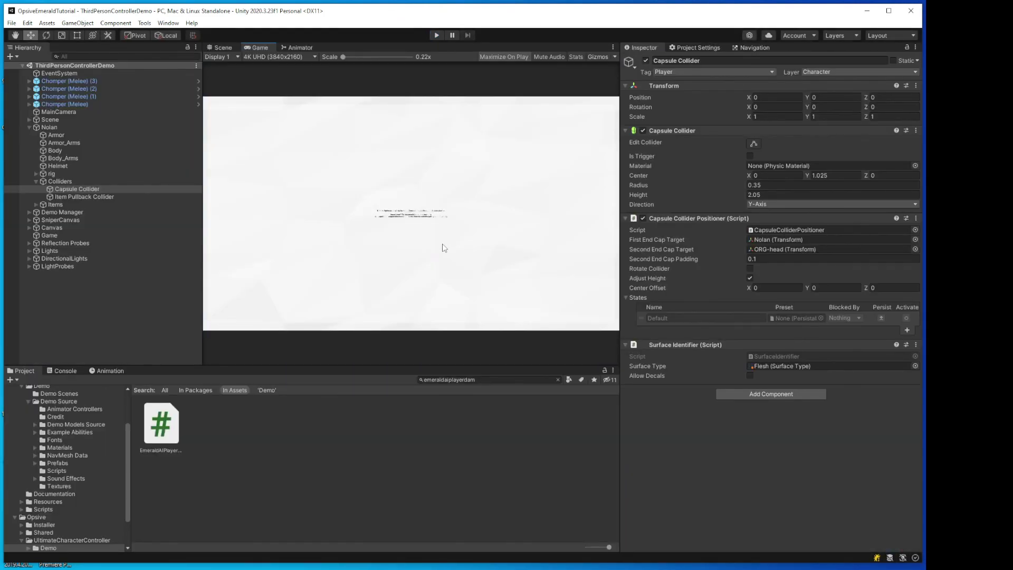